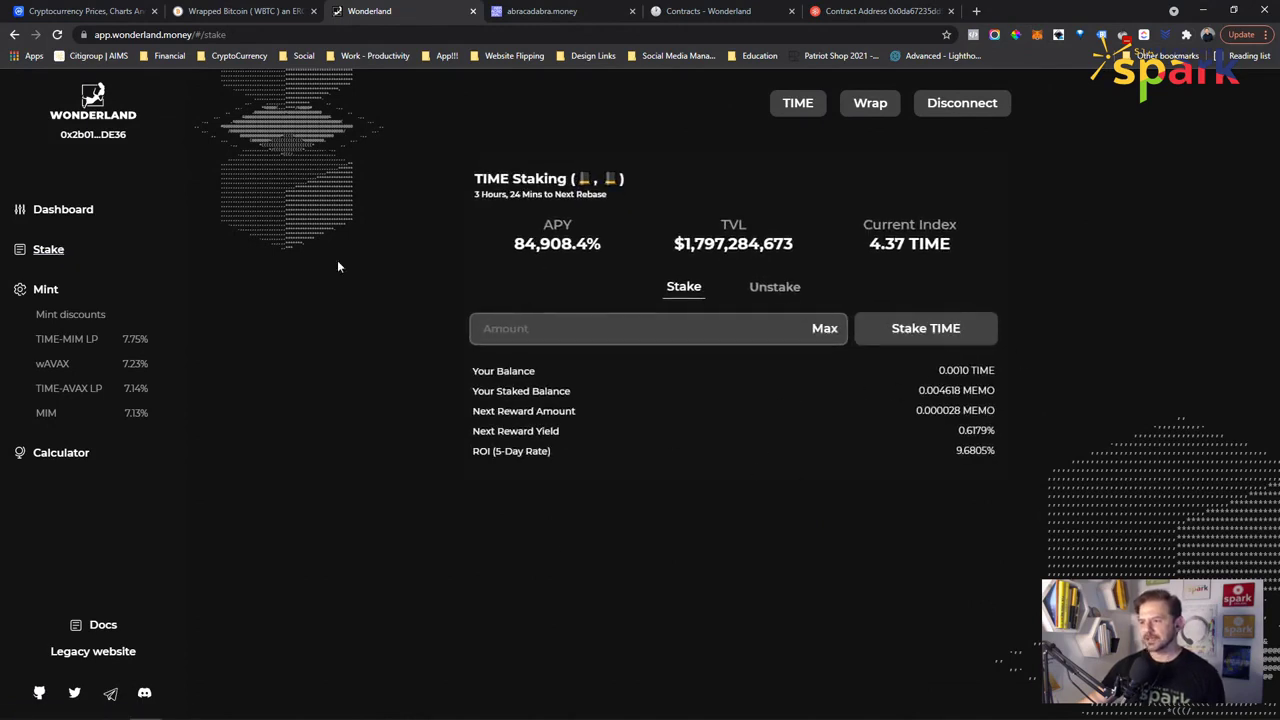
Step: Open the Wonderland dashboard and examine the TIME price, the runway and the backing per TIME
left_click(77, 210)
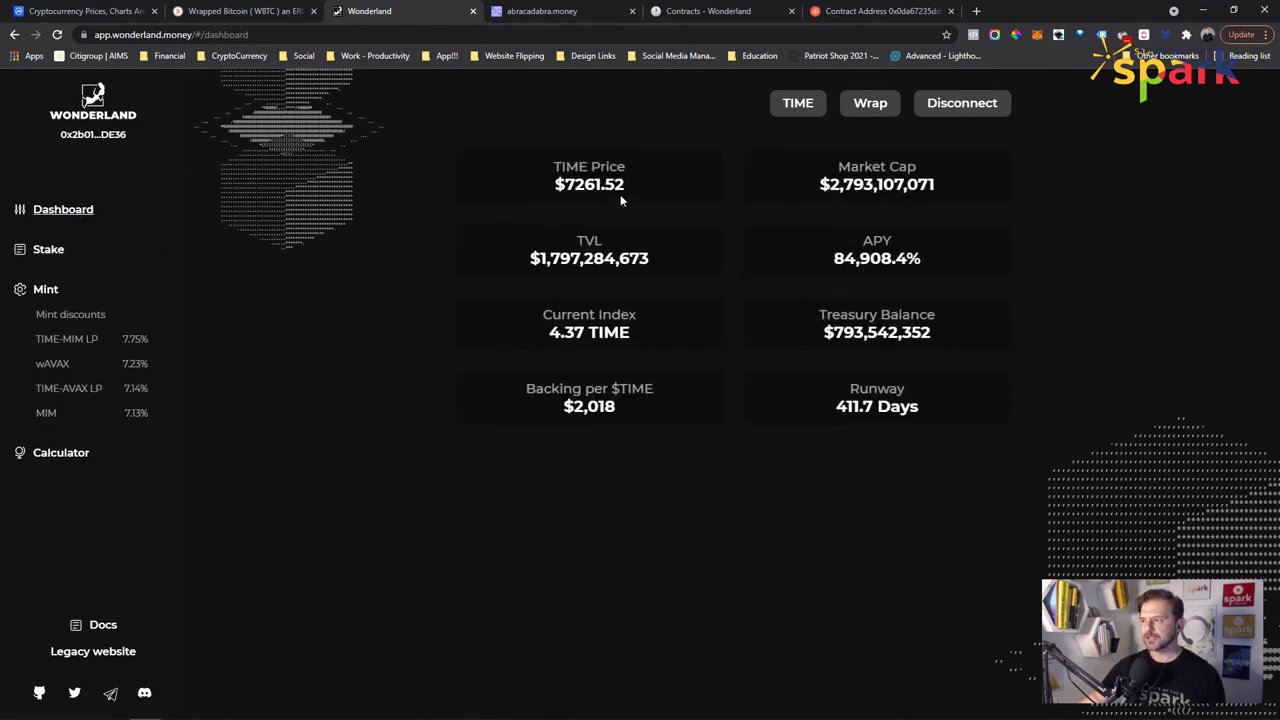
left_click_drag(624, 185, 557, 183)
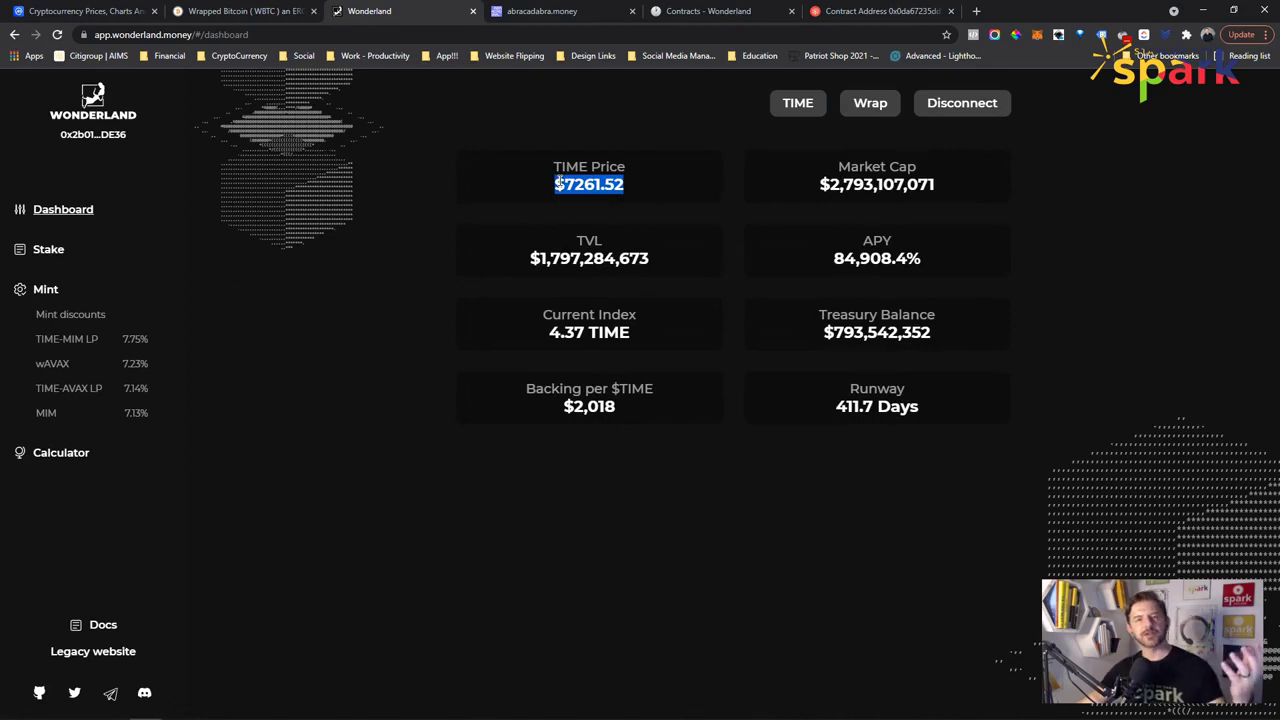
left_click_drag(922, 407, 820, 420)
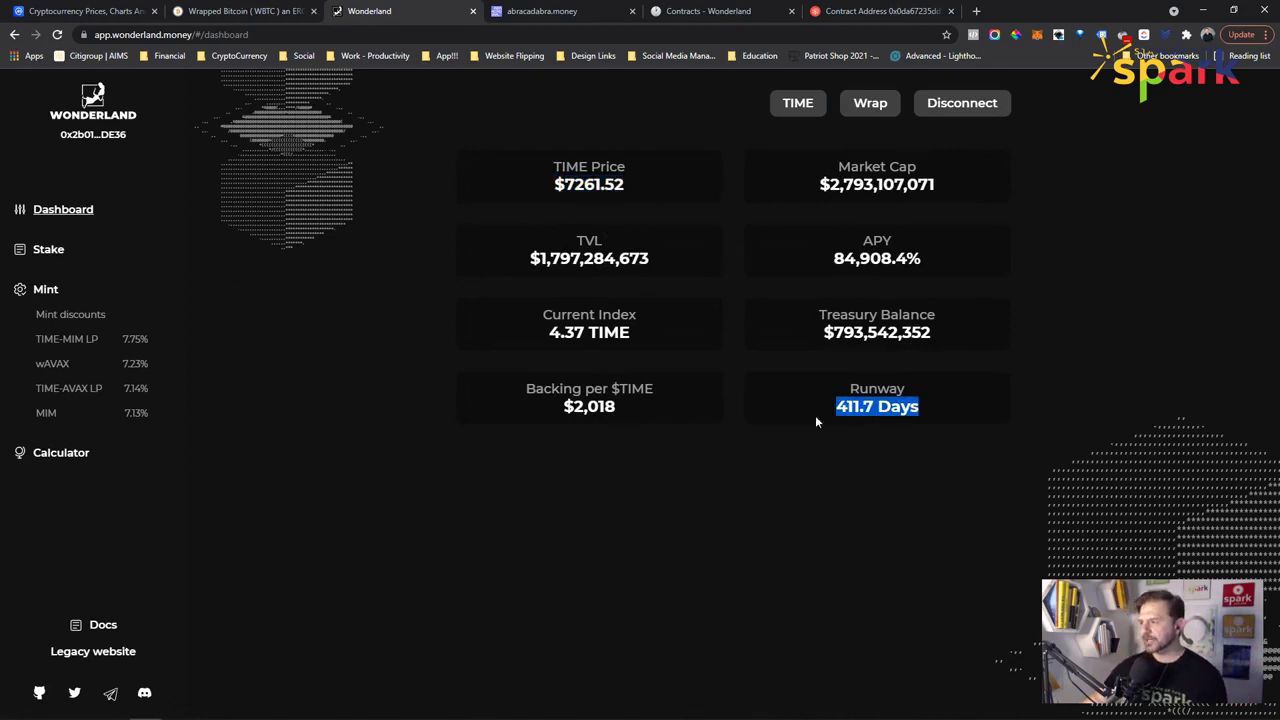
left_click(788, 522)
left_click_drag(624, 391, 529, 406)
left_click(606, 408)
left_click_drag(614, 407, 573, 406)
left_click(621, 404)
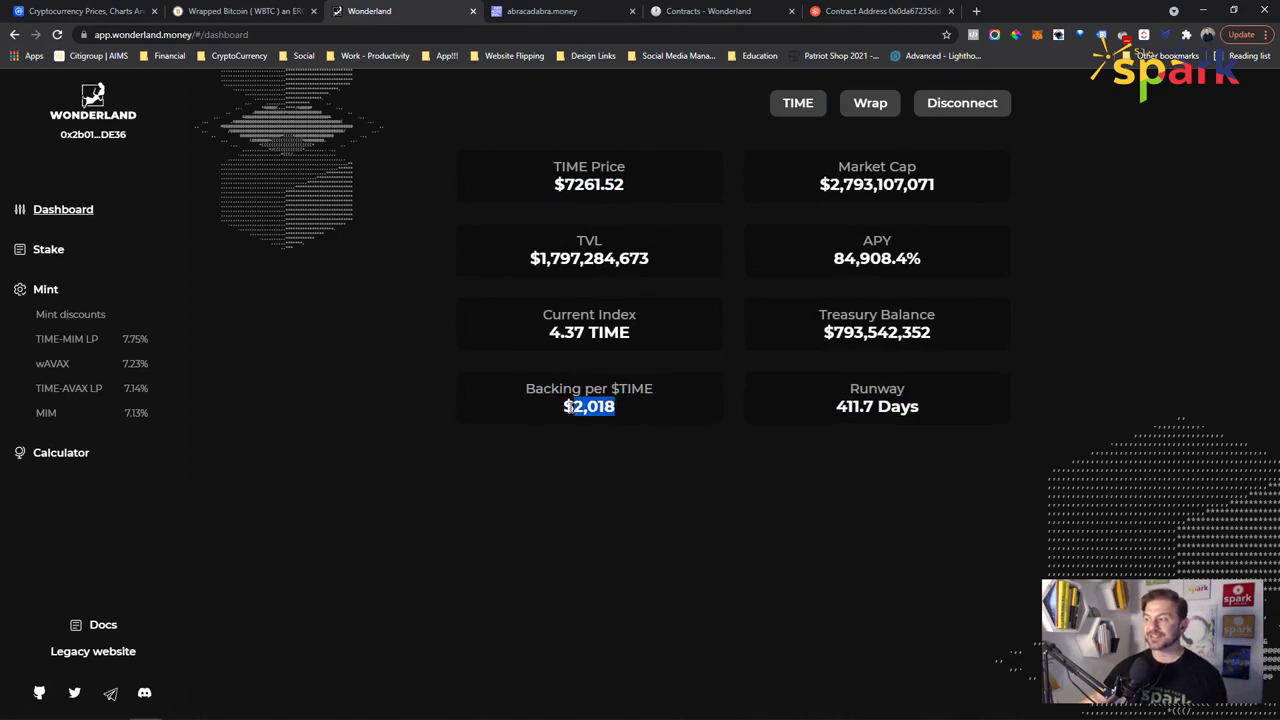
Step: Open Wonderland's staking page and examine the 5-day ROI rate and the staked MEMO balance
left_click(55, 252)
left_click_drag(997, 451, 902, 456)
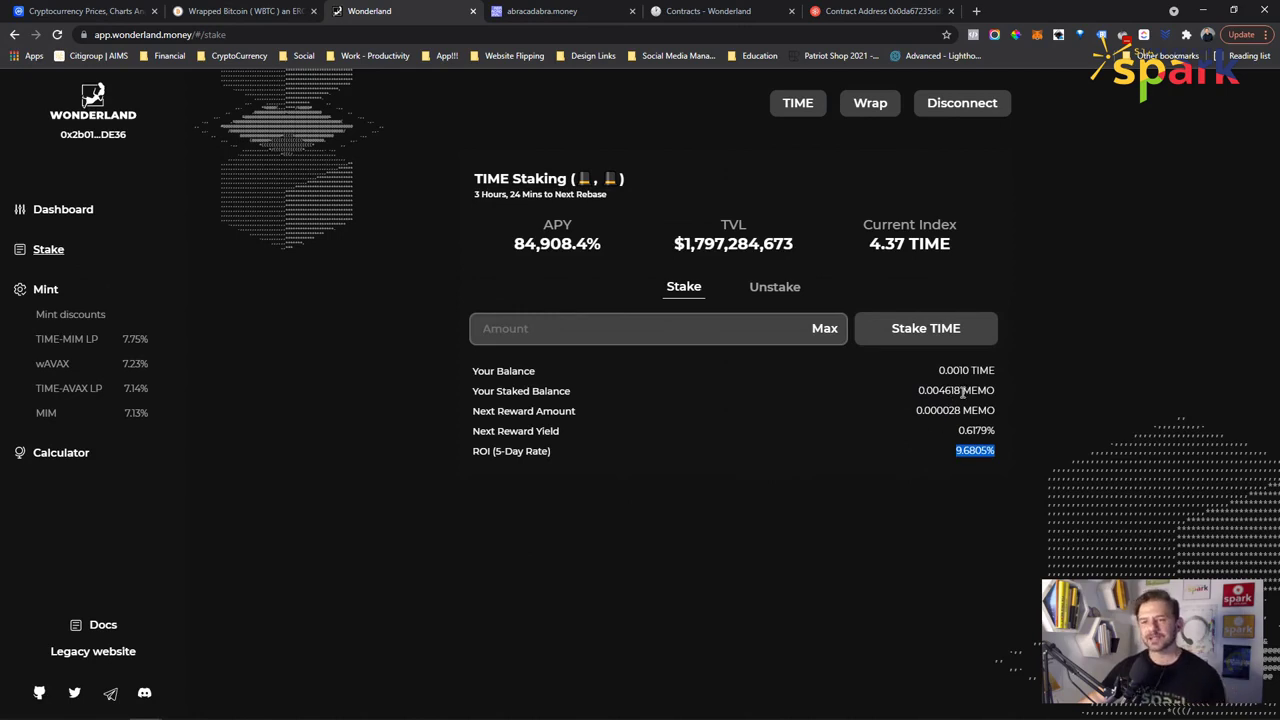
left_click_drag(962, 392, 911, 400)
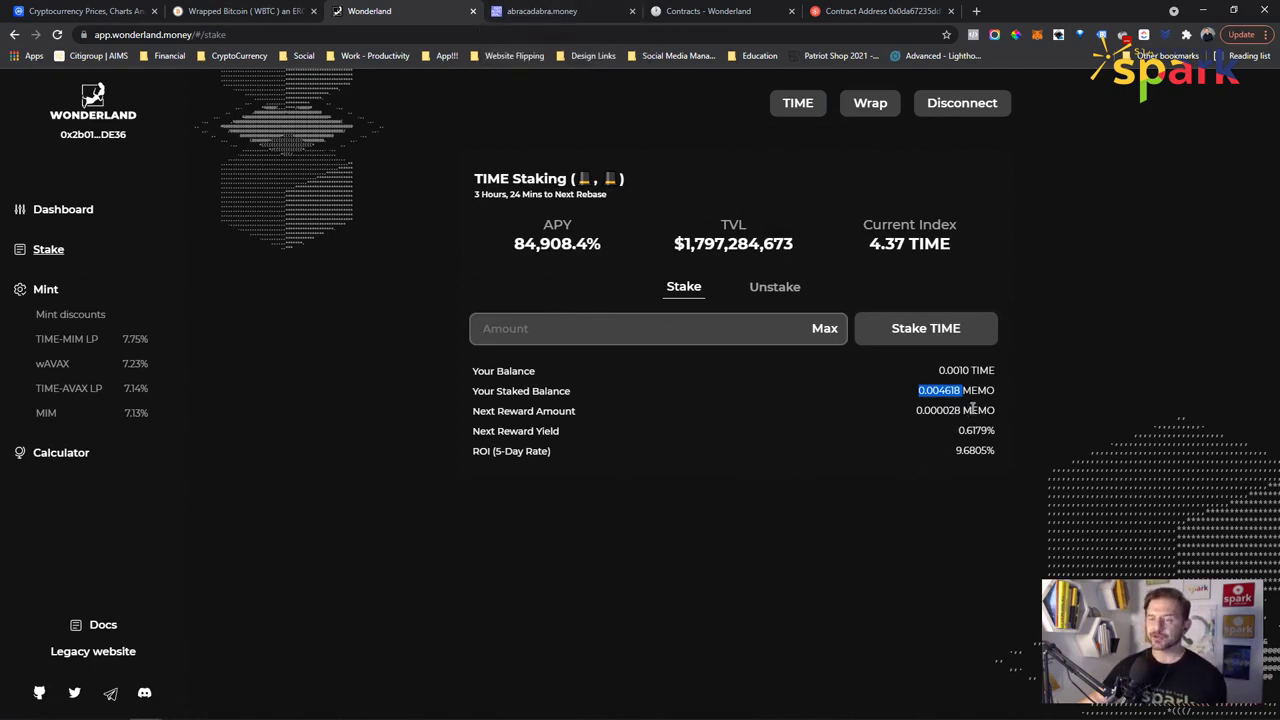
Step: Switch to abracadabra.money and open the wMEMO market from its list of borrowing options
left_click(545, 11)
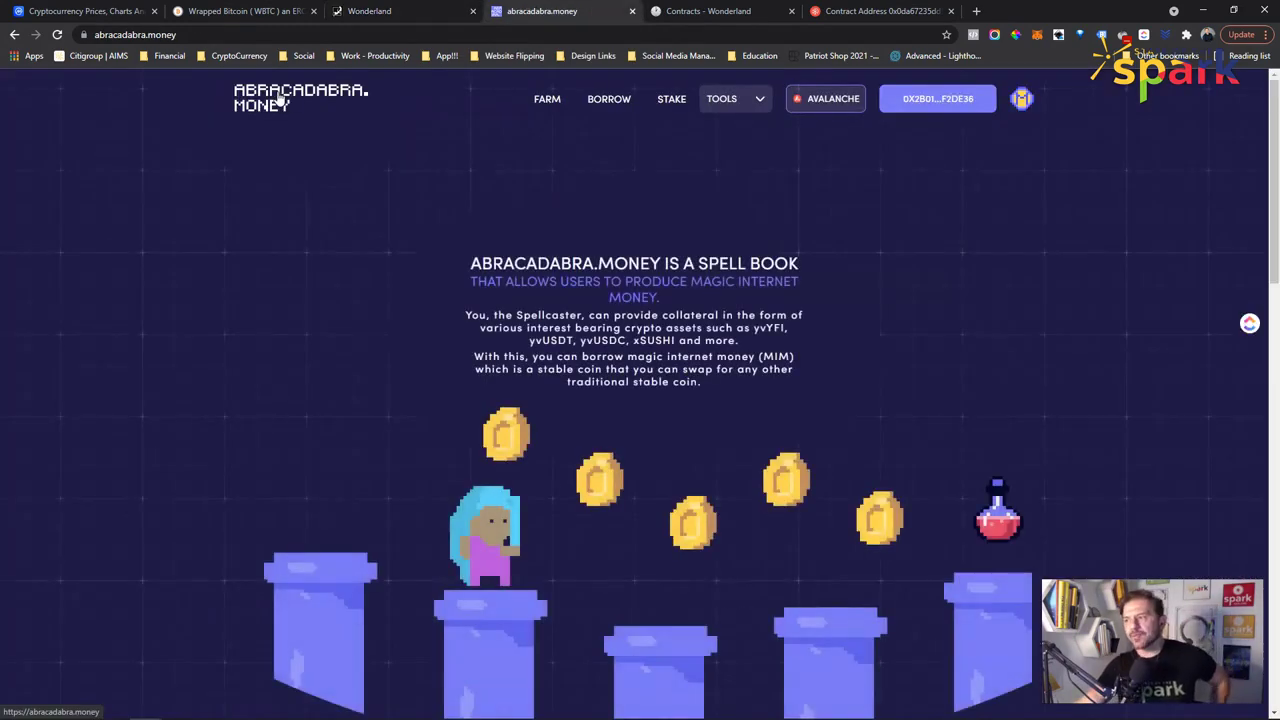
left_click(608, 100)
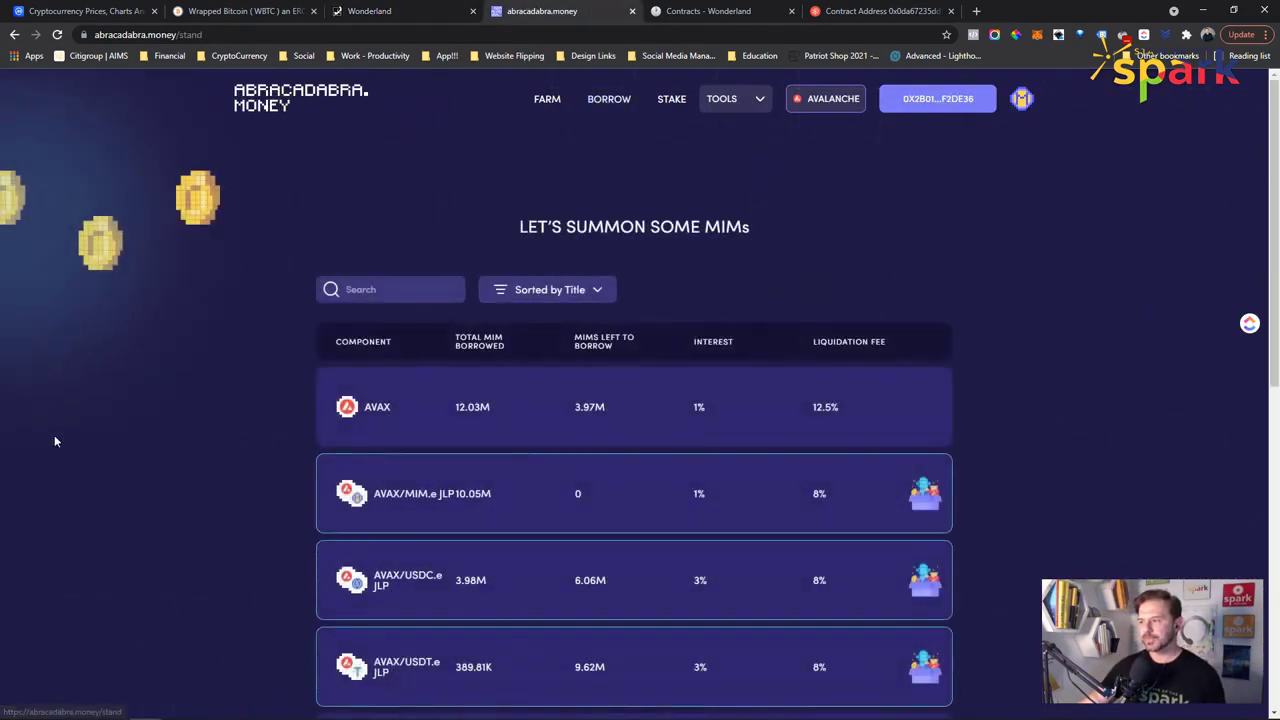
scroll(214, 491, "down", 2)
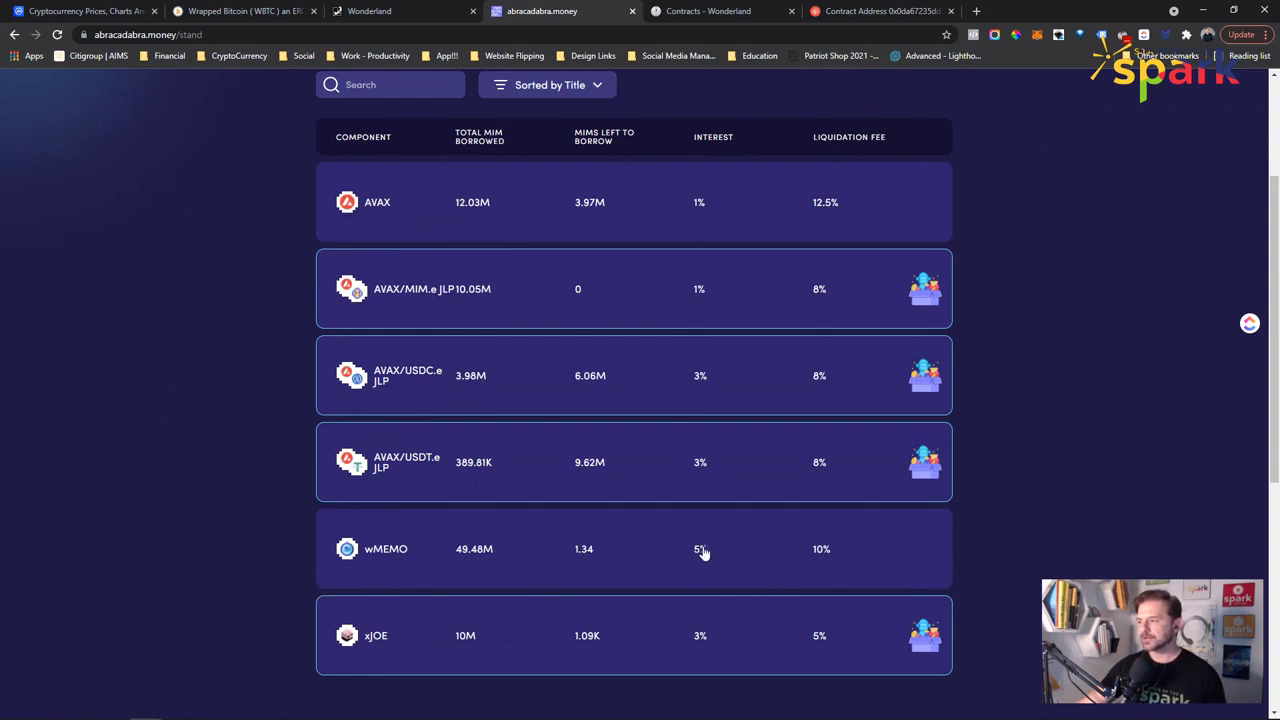
left_click(386, 549)
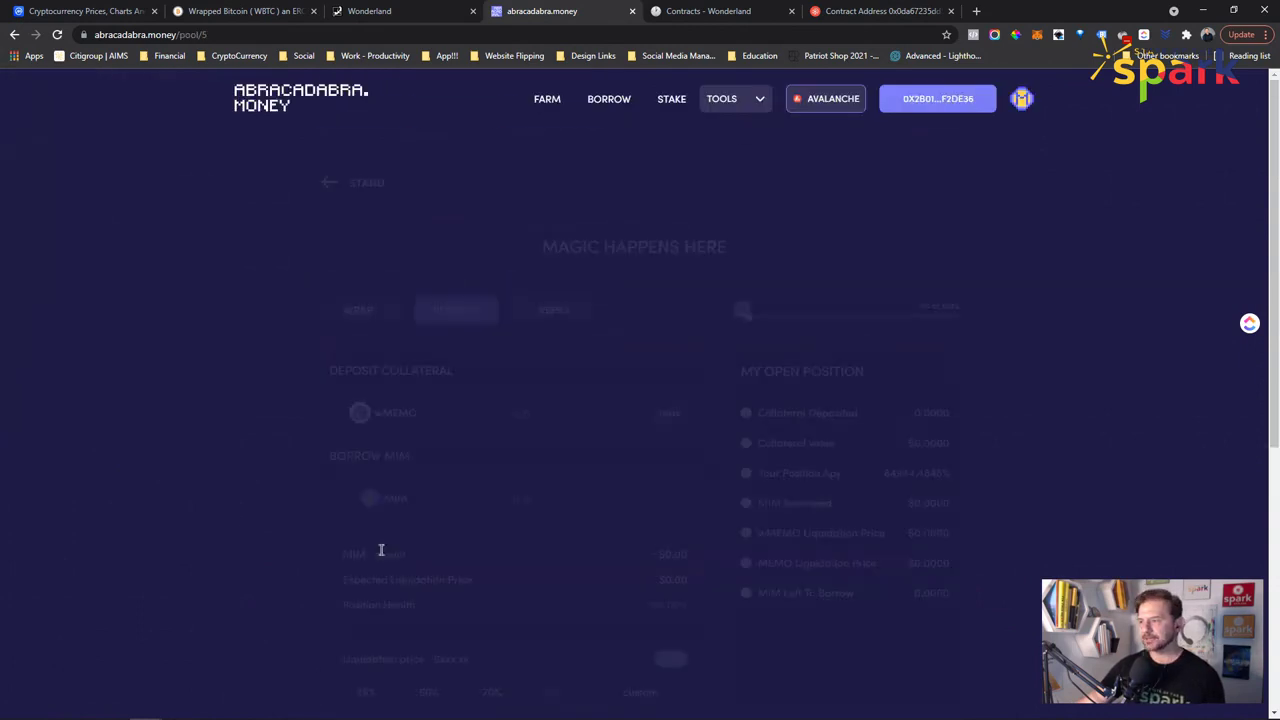
Step: Examine the wMEMO borrowing page, including the open position details, collateral and borrow fields, wallet balances and fees
scroll(213, 468, "down", 3)
scroll(200, 430, "up", 1)
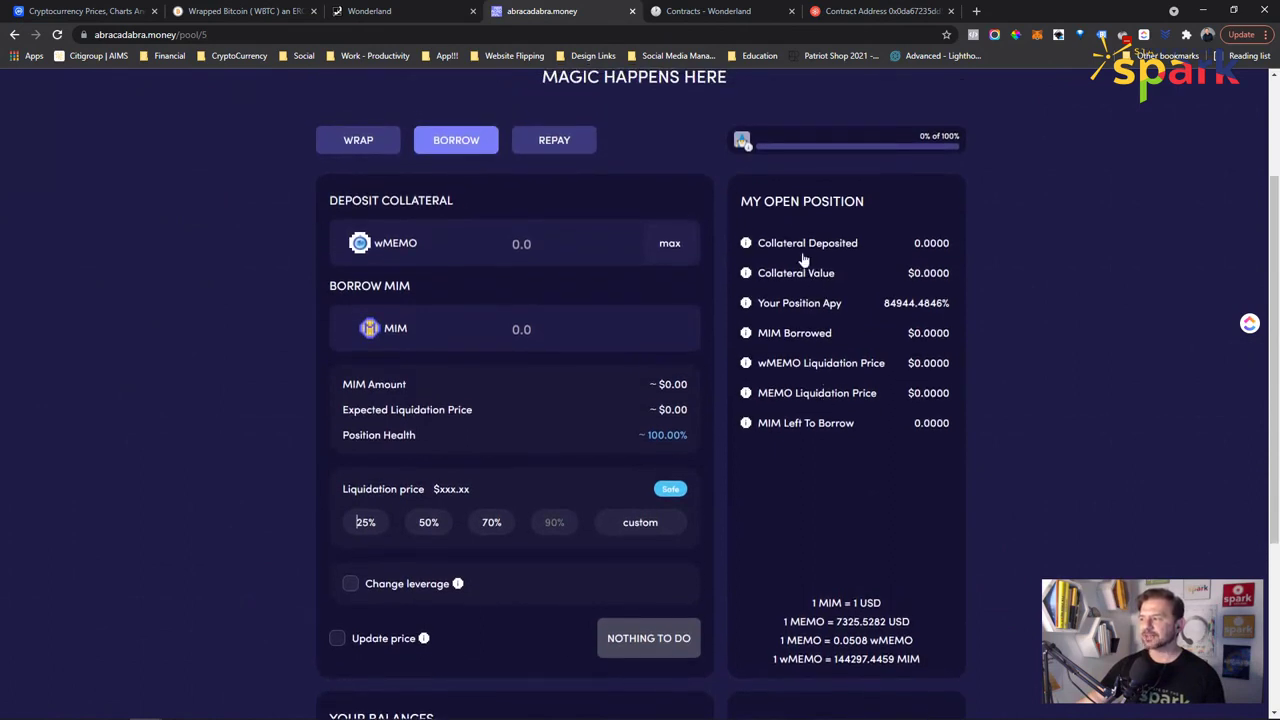
left_click_drag(741, 201, 1027, 486)
left_click(1027, 486)
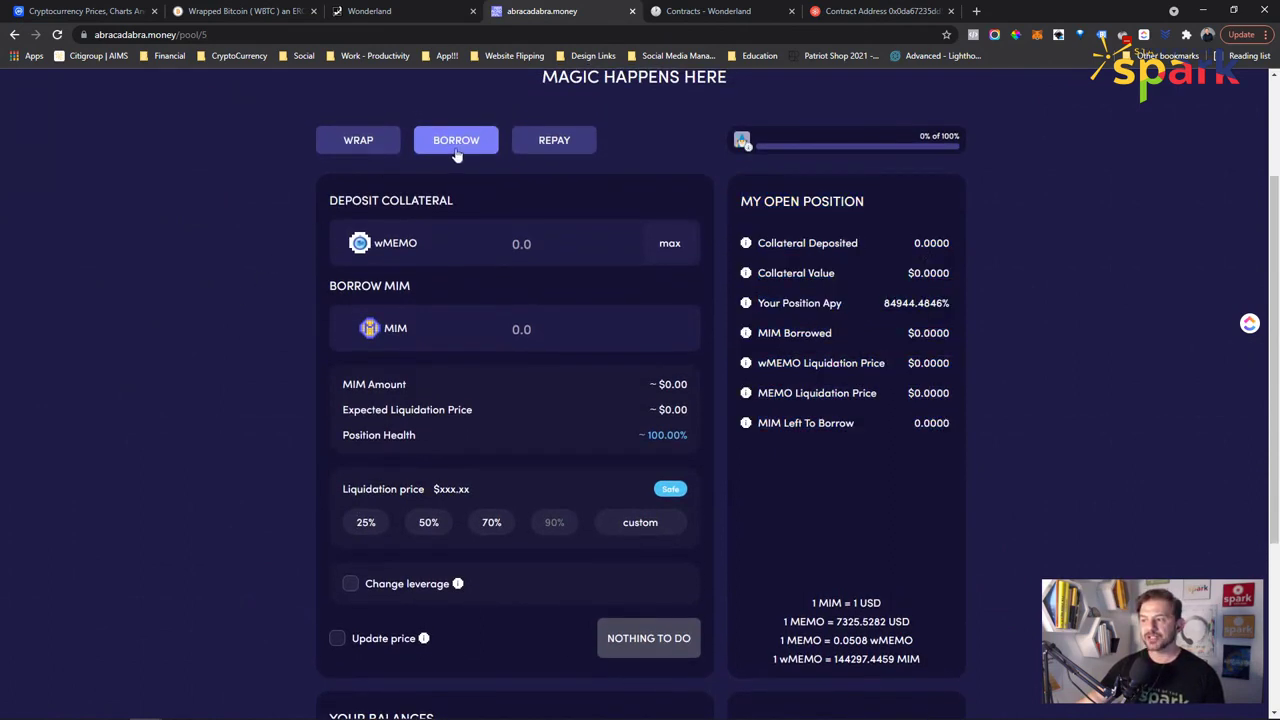
scroll(290, 310, "down", 2)
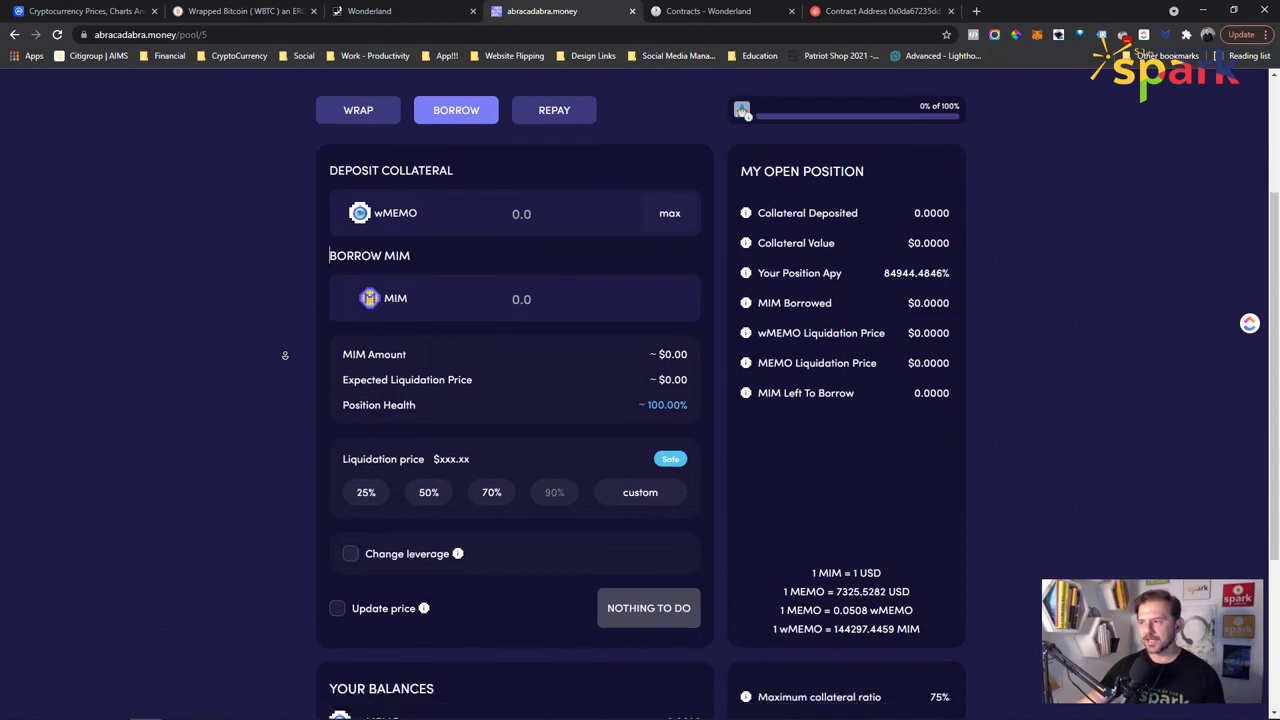
scroll(246, 329, "up", 1)
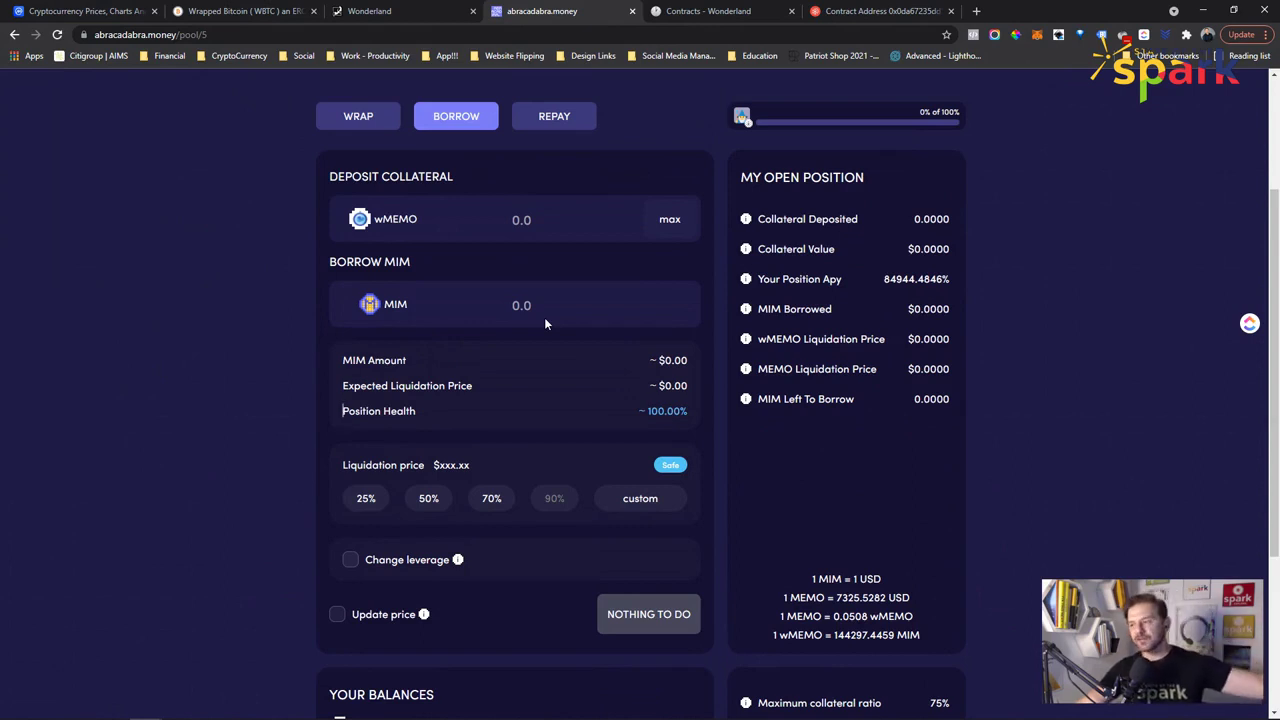
scroll(194, 432, "down", 3)
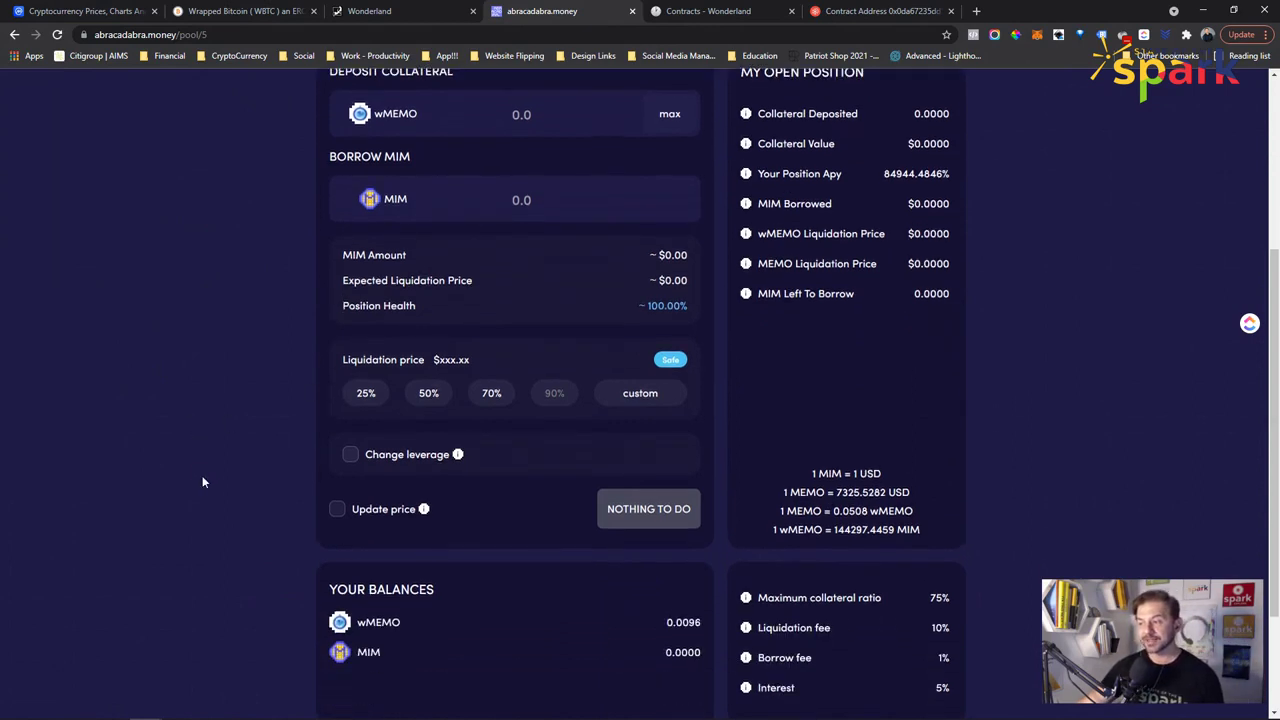
scroll(219, 559, "up", 5)
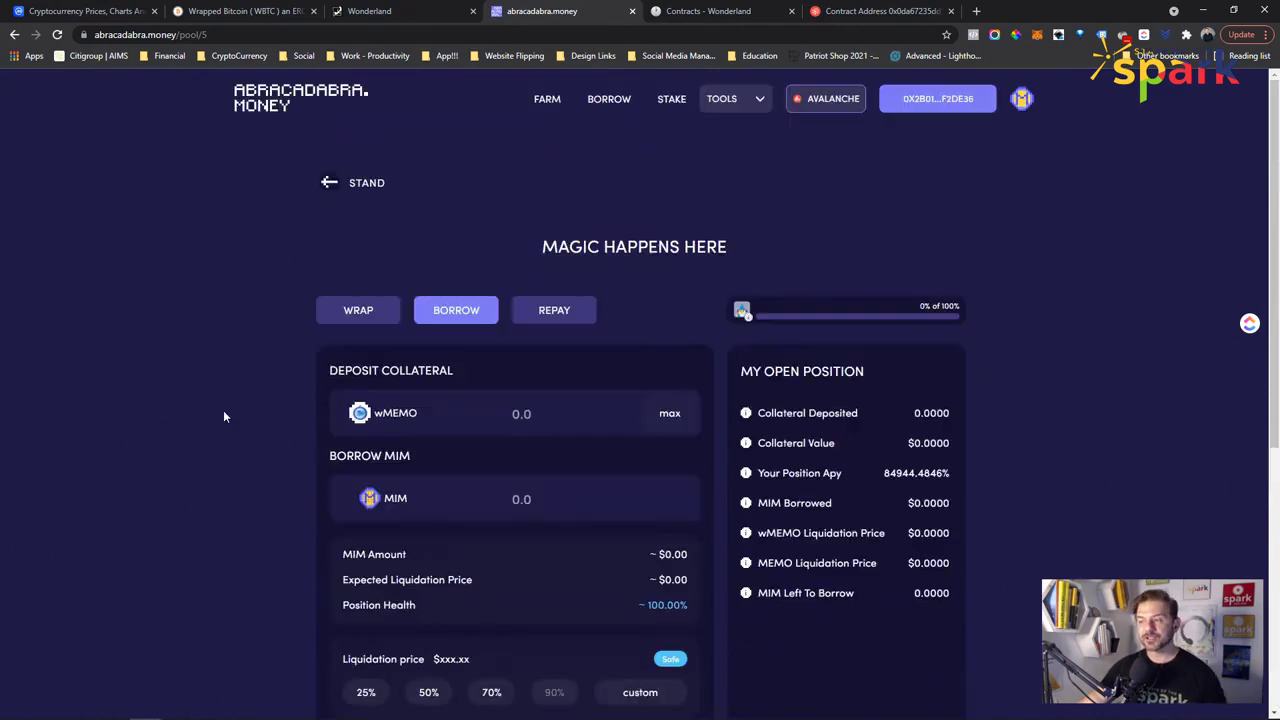
Step: Open the wMEMO market's wrap dialog and compare its MEMO balance with the staked balance on Wonderland
left_click(360, 312)
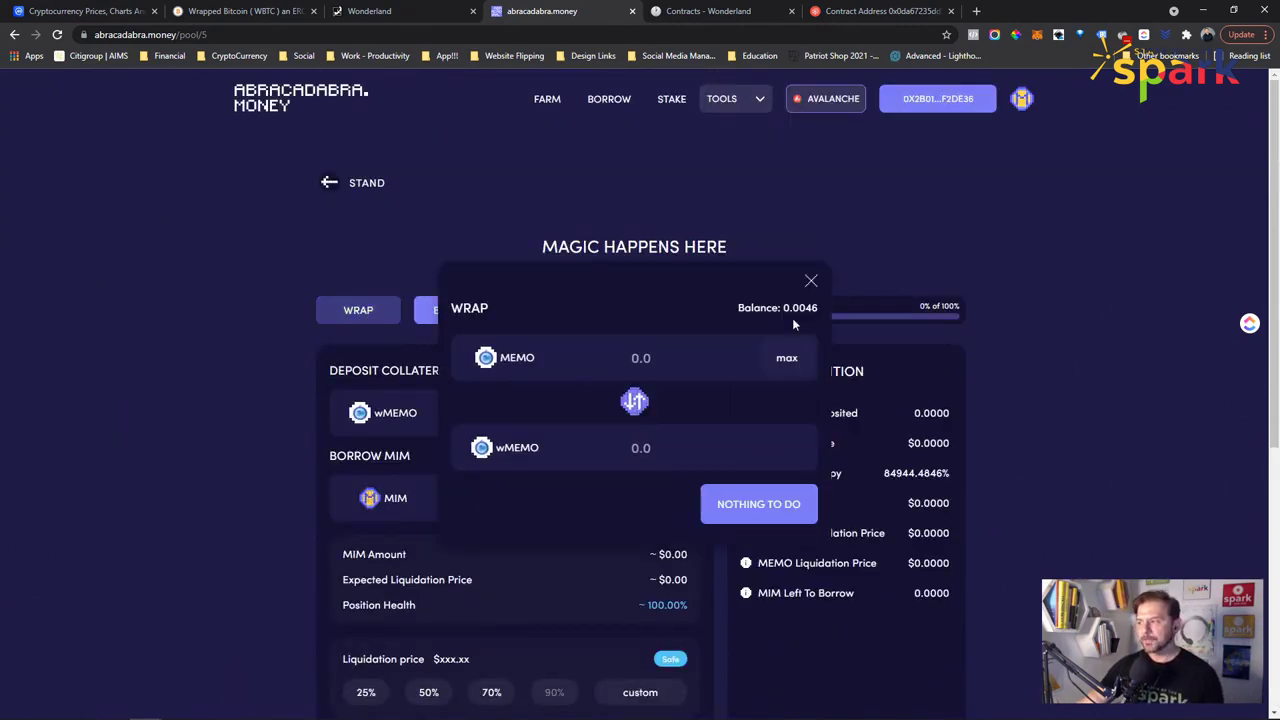
left_click_drag(818, 309, 777, 309)
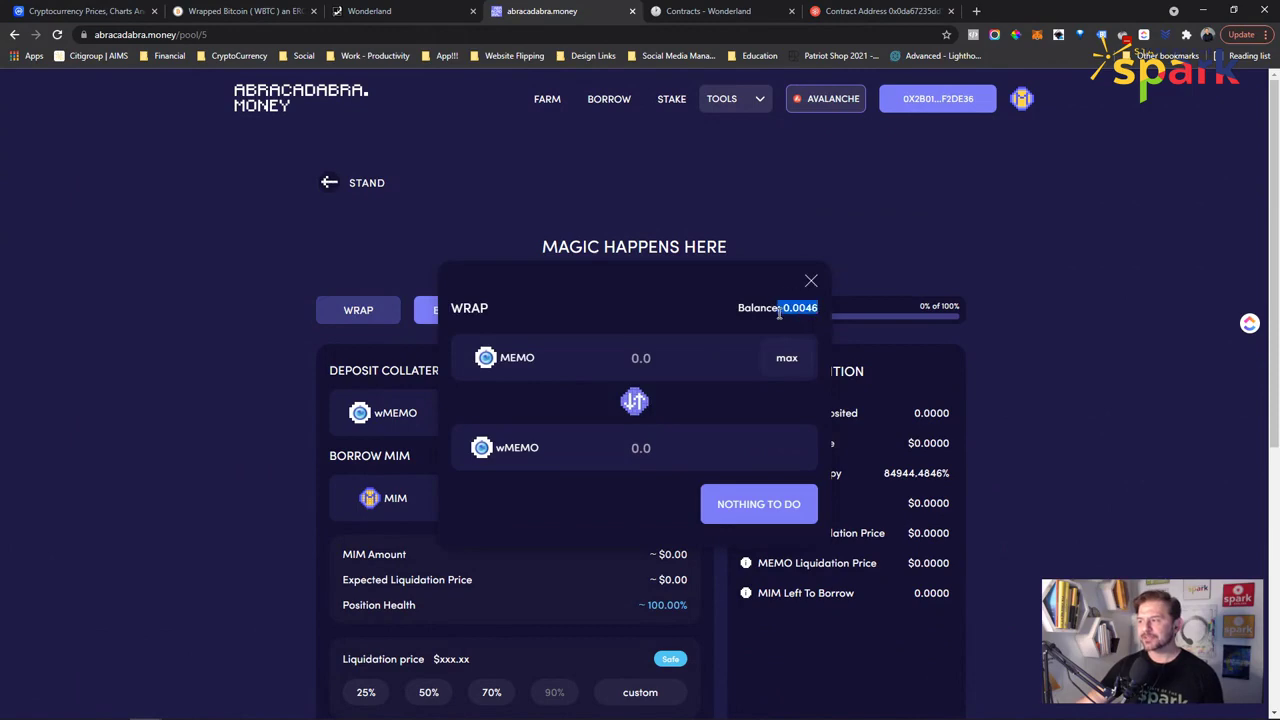
left_click(663, 8)
left_click(370, 11)
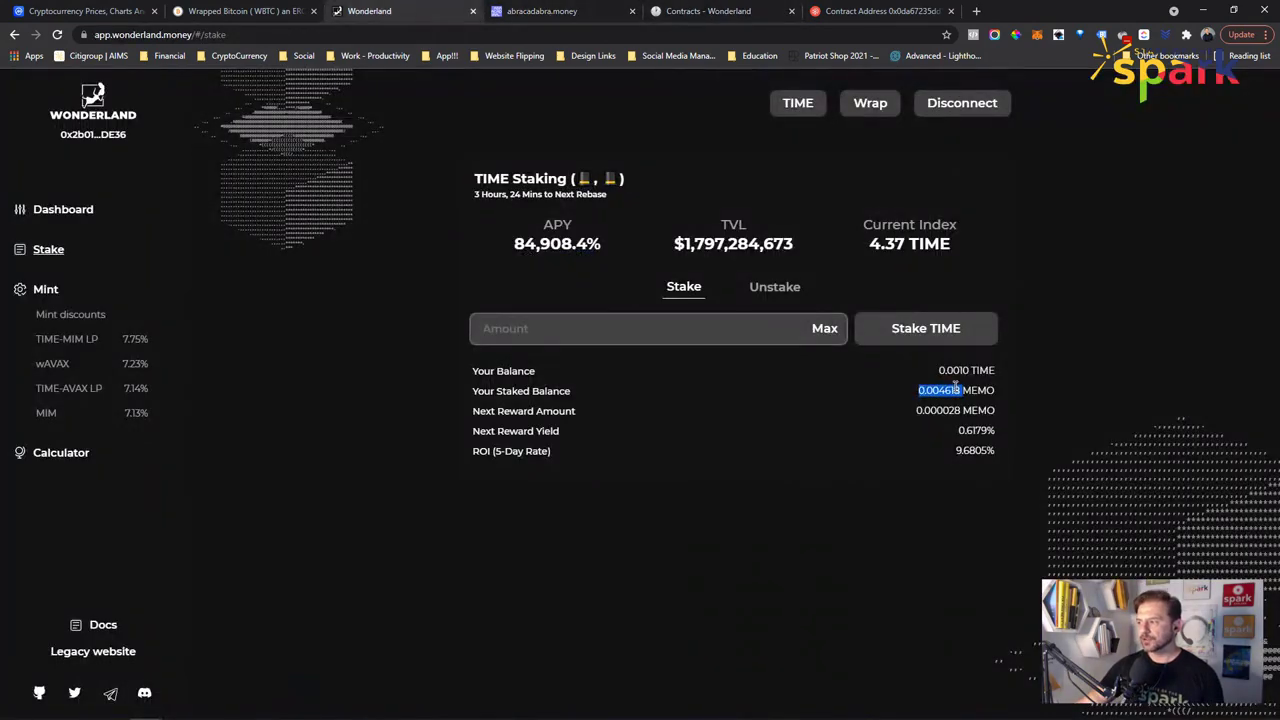
left_click(555, 12)
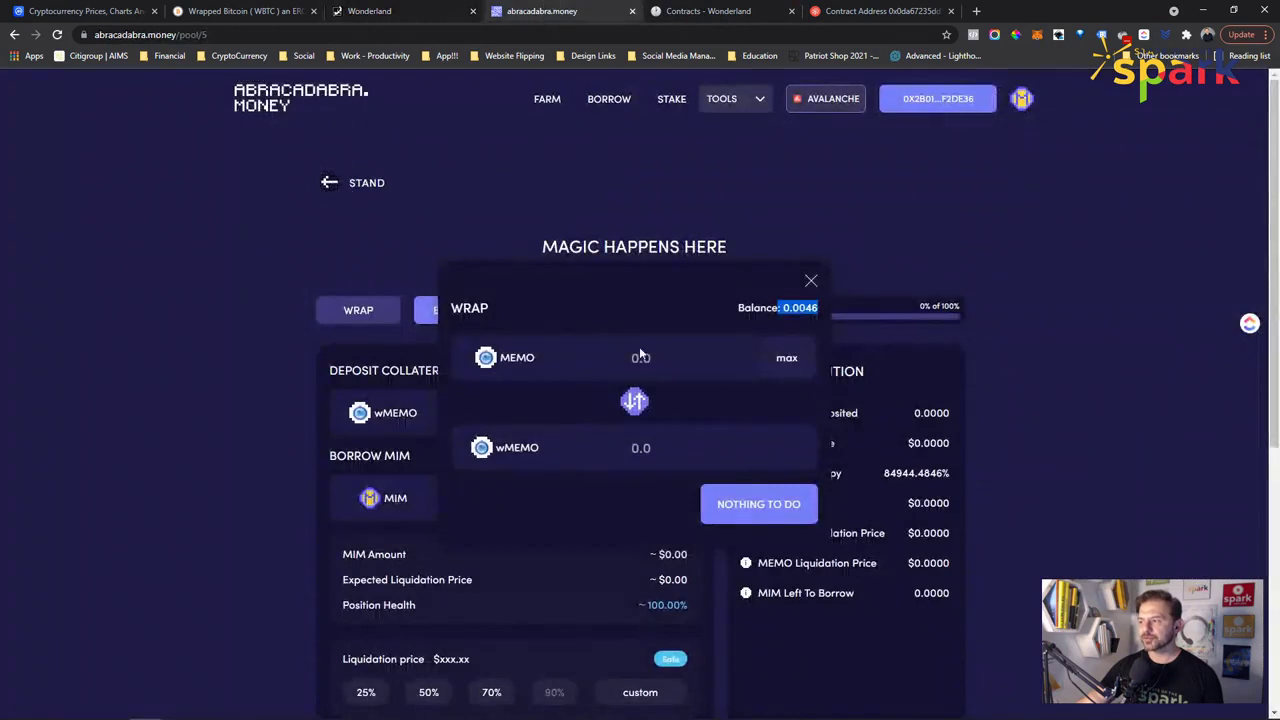
left_click(489, 310)
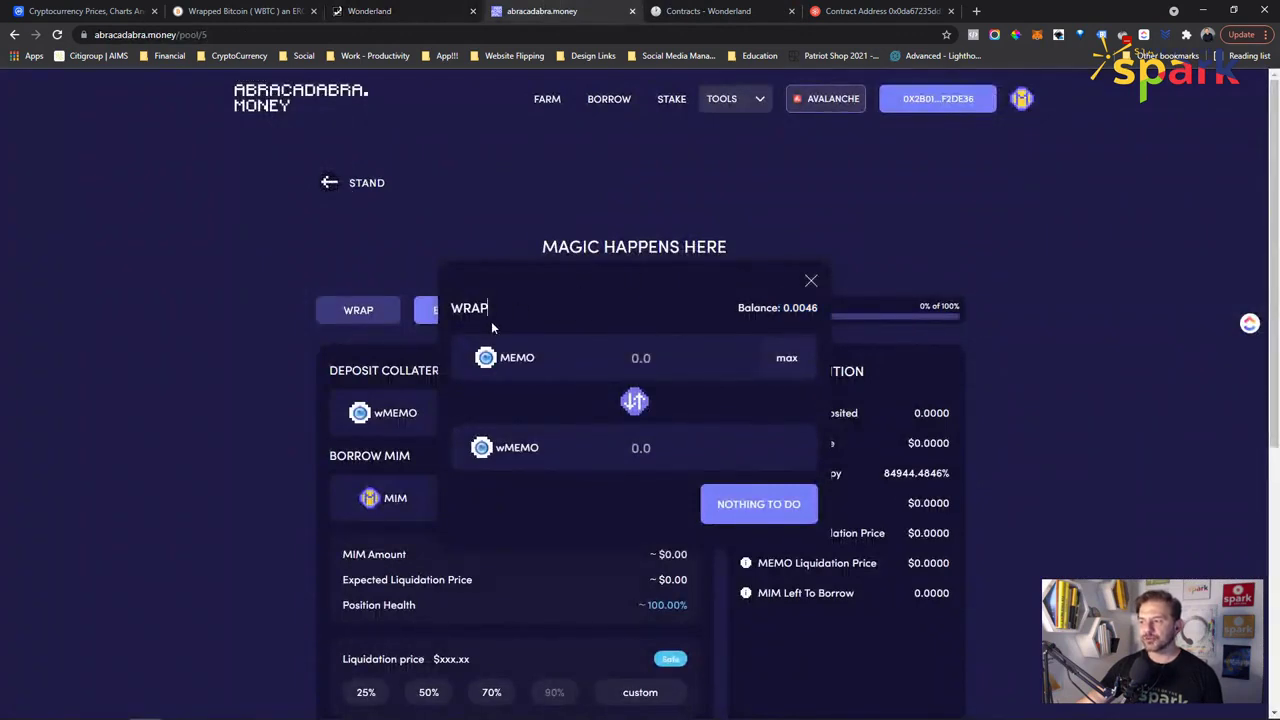
Step: Fill in the maximum MEMO amount for wrapping and check the equivalent wMEMO amount
left_click(786, 358)
left_click(660, 358)
double_click(660, 358)
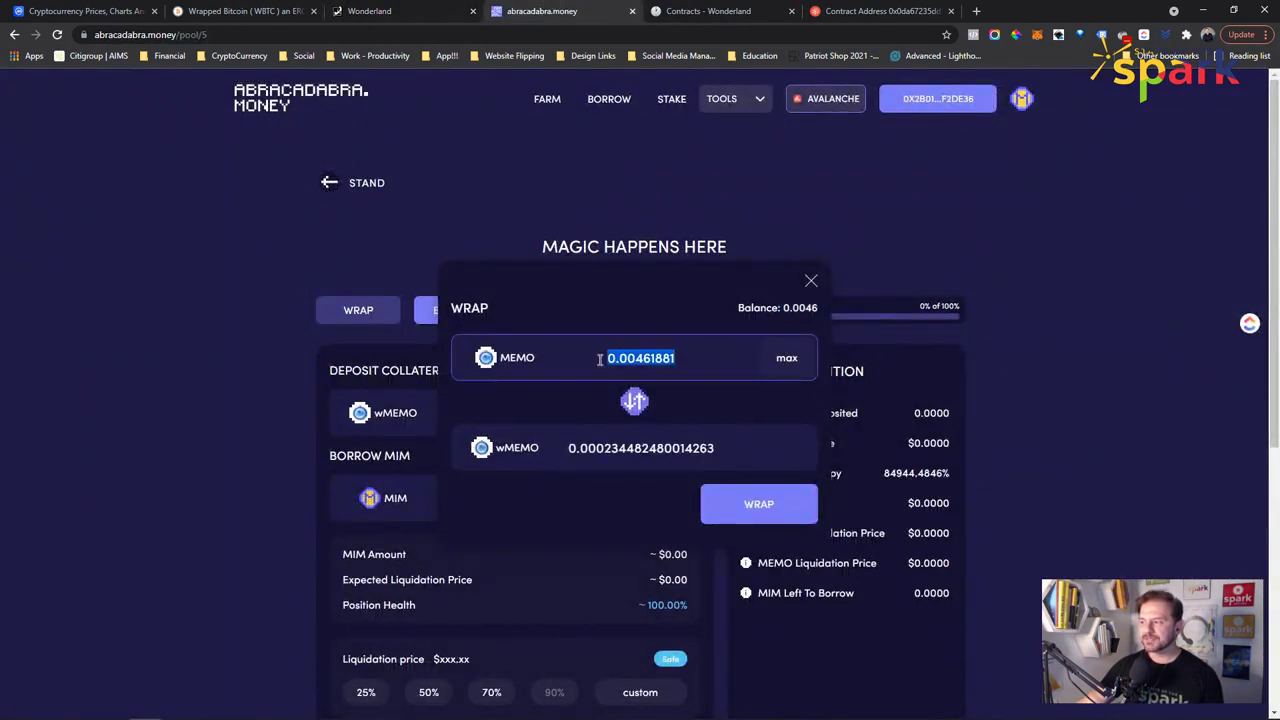
left_click_drag(730, 452, 554, 450)
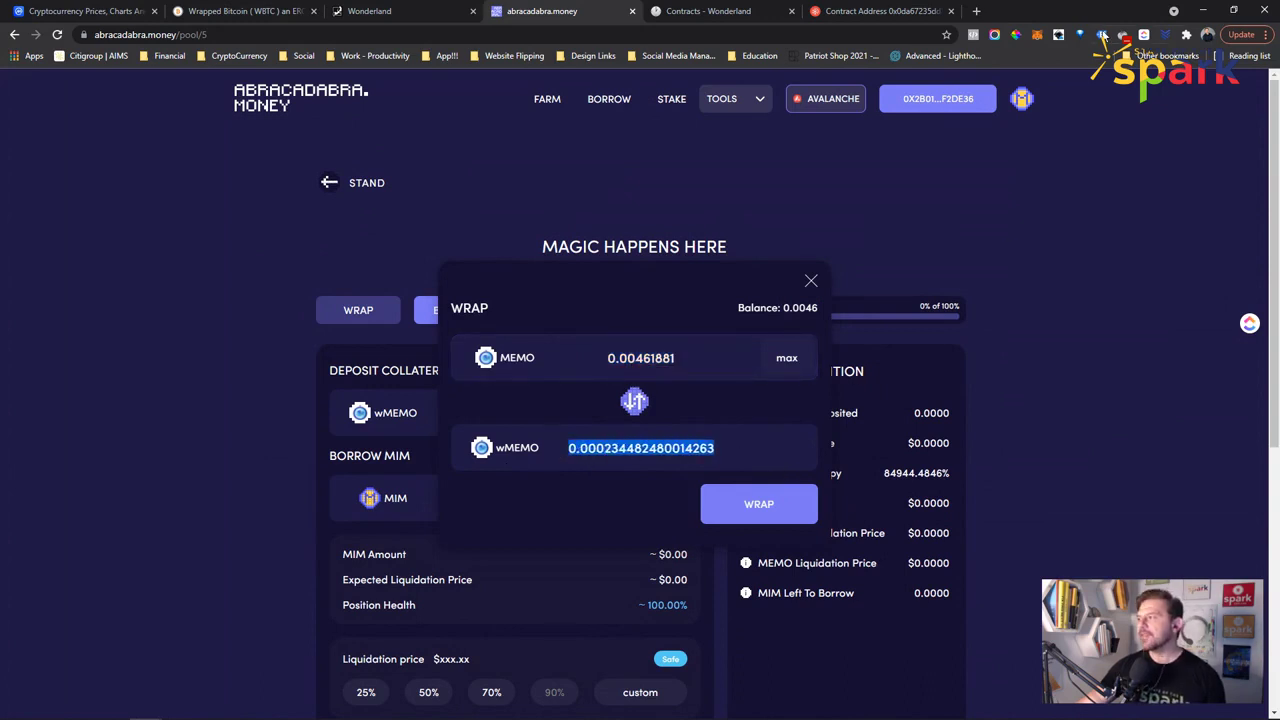
Step: Check the MetaMask wallet's token assets for MEMO and any wMEMO holdings
left_click(1037, 36)
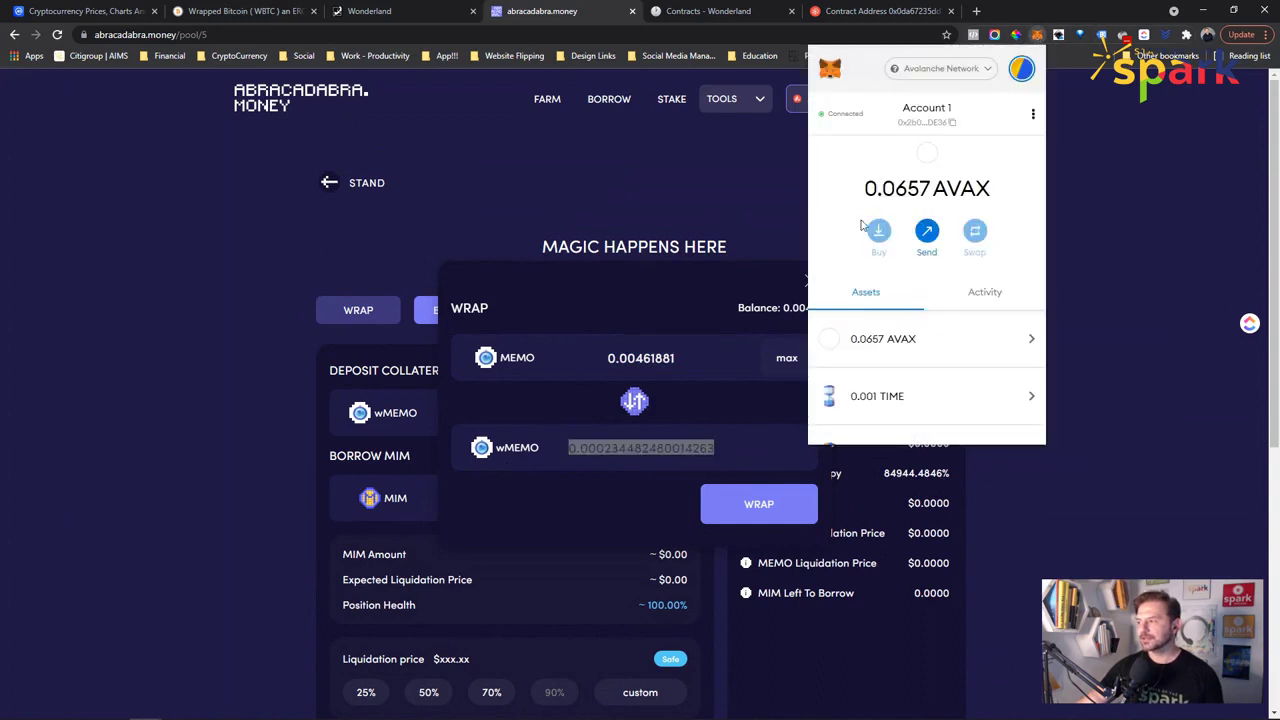
scroll(971, 294, "down", 3)
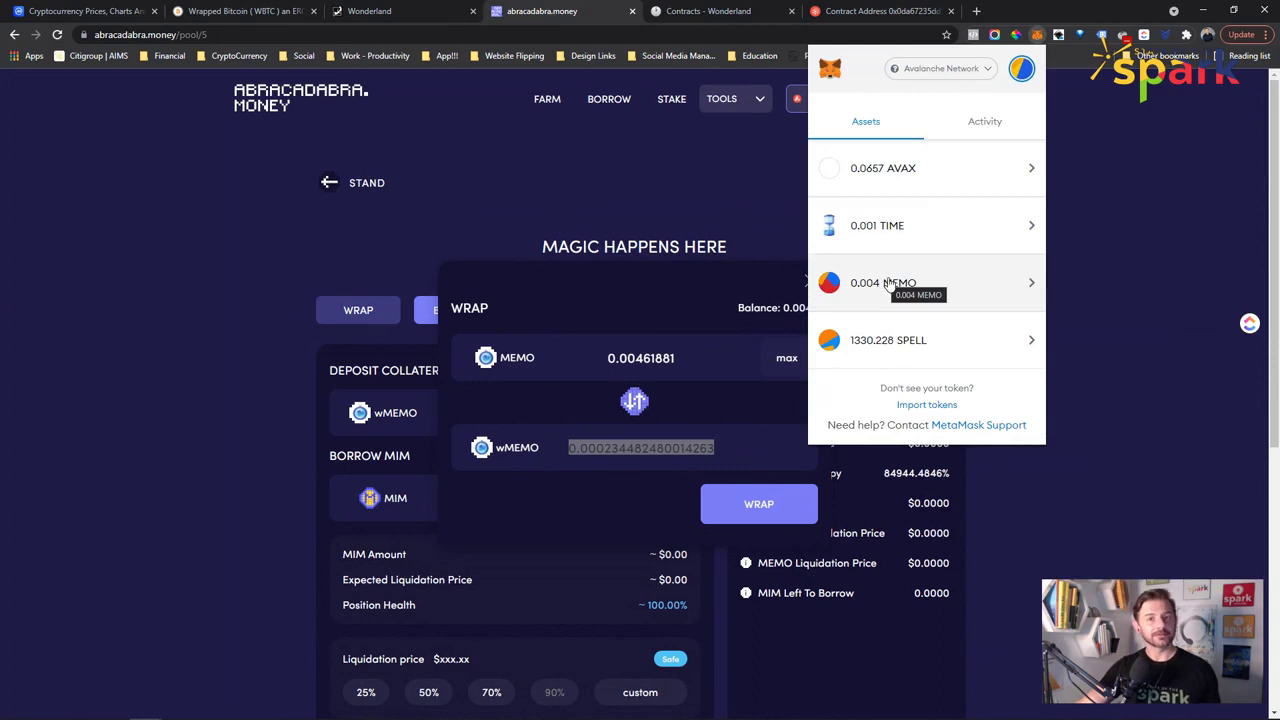
left_click(749, 157)
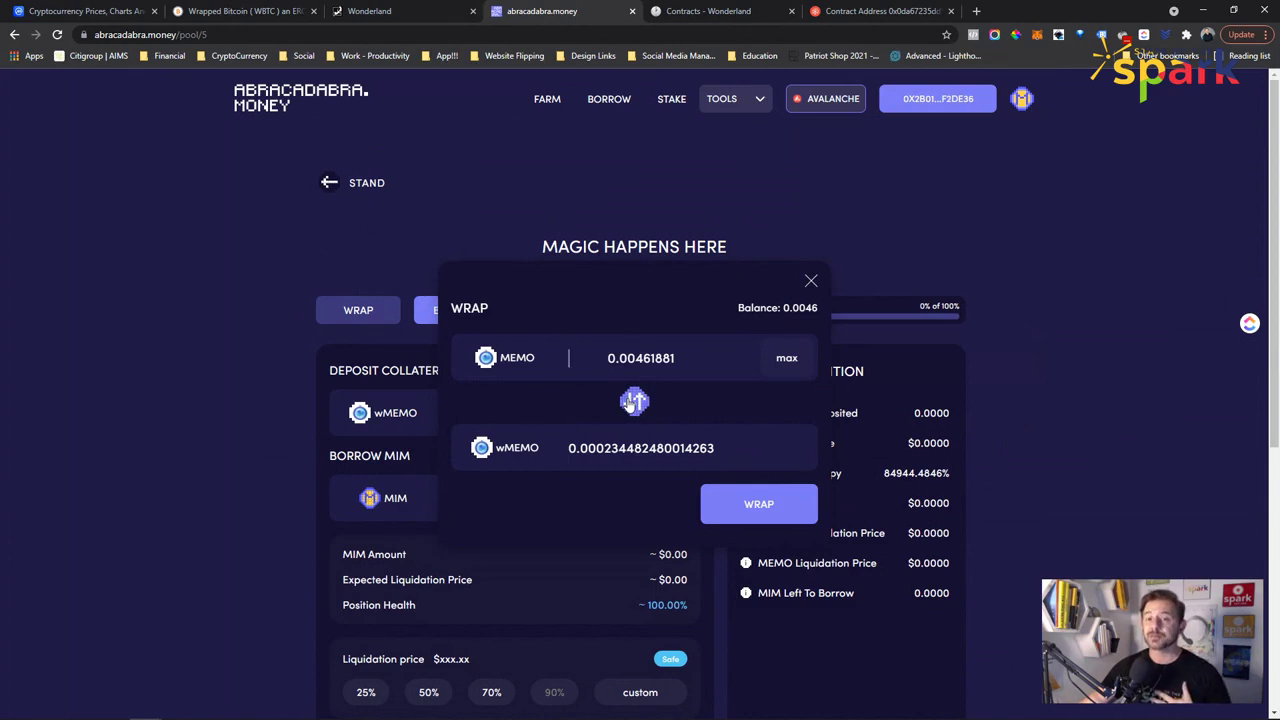
left_click(1038, 37)
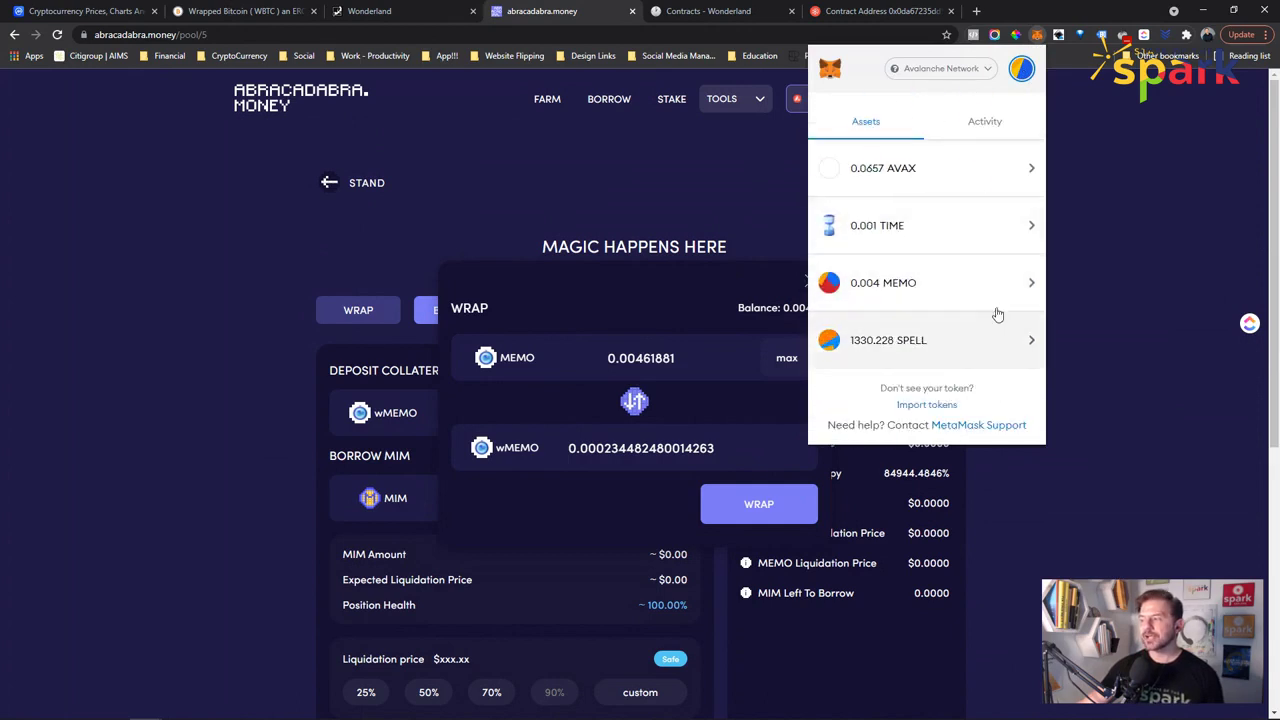
left_click(731, 294)
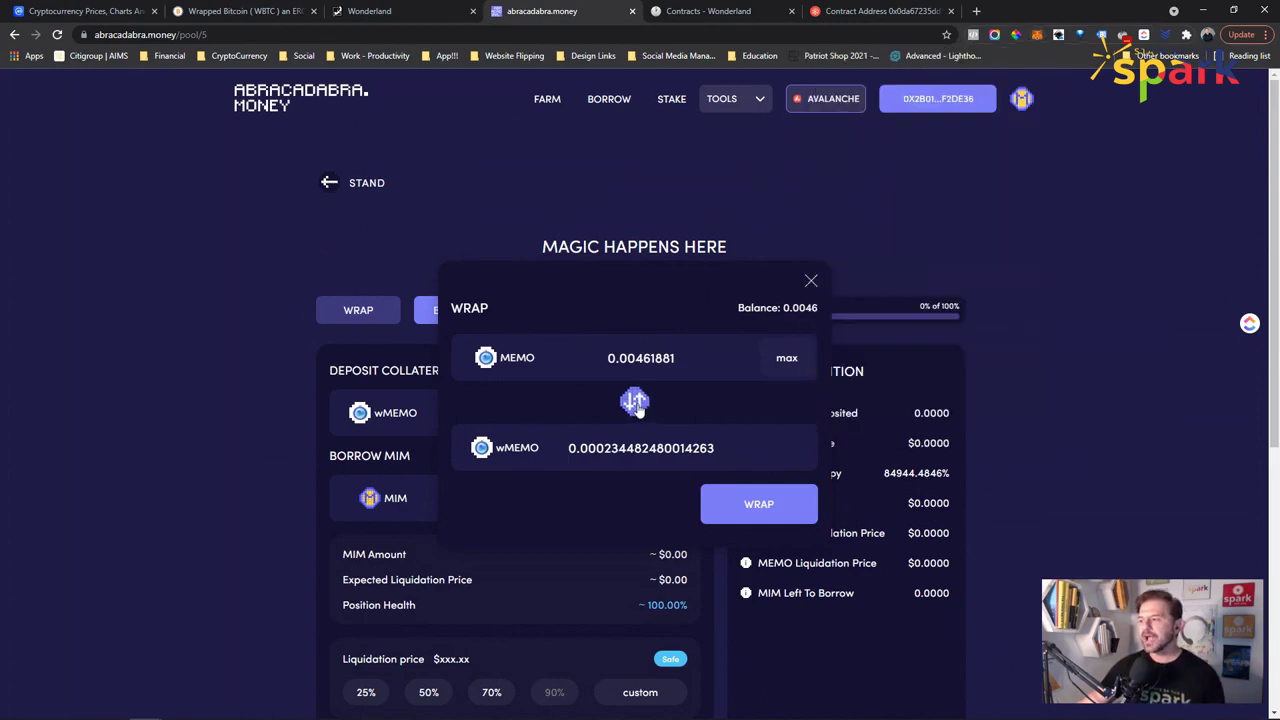
Step: Switch the conversion direction to unwrapping wMEMO into MEMO and check the wMEMO balance against the MEMO balance
left_click(635, 403)
left_click_drag(830, 310, 777, 311)
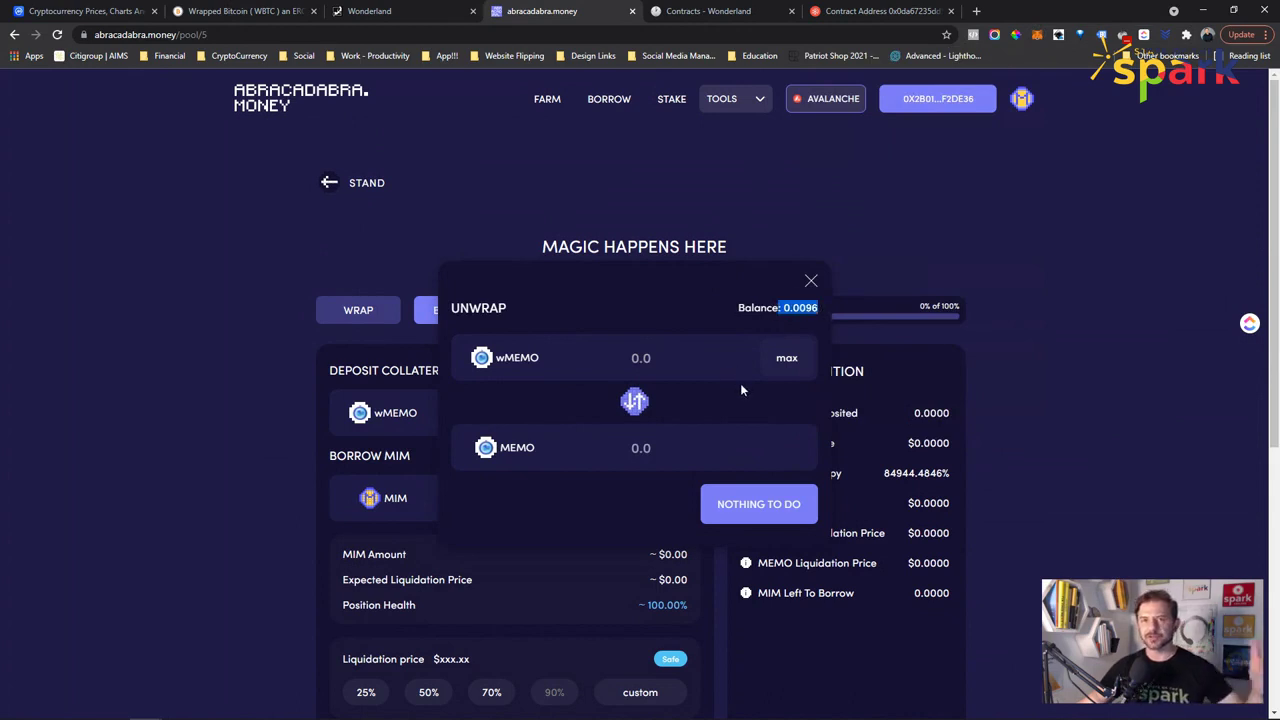
left_click(635, 401)
left_click_drag(790, 308, 809, 310)
left_click(635, 401)
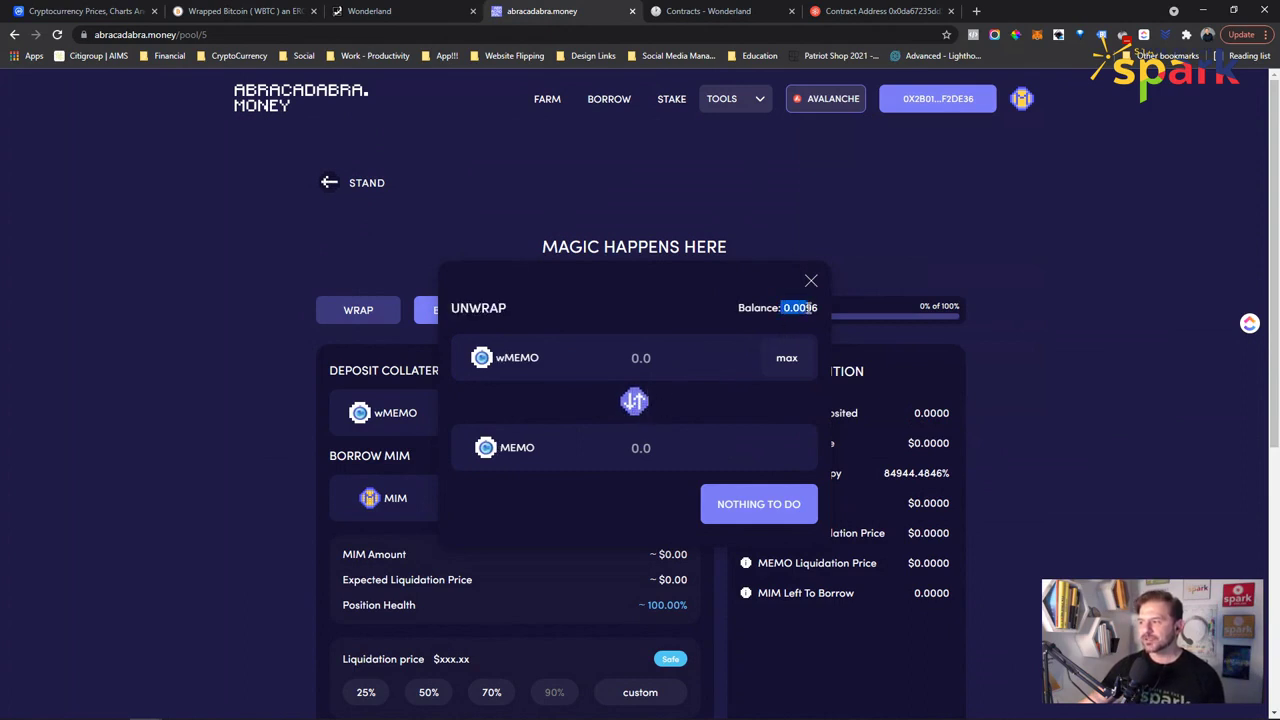
left_click(771, 398)
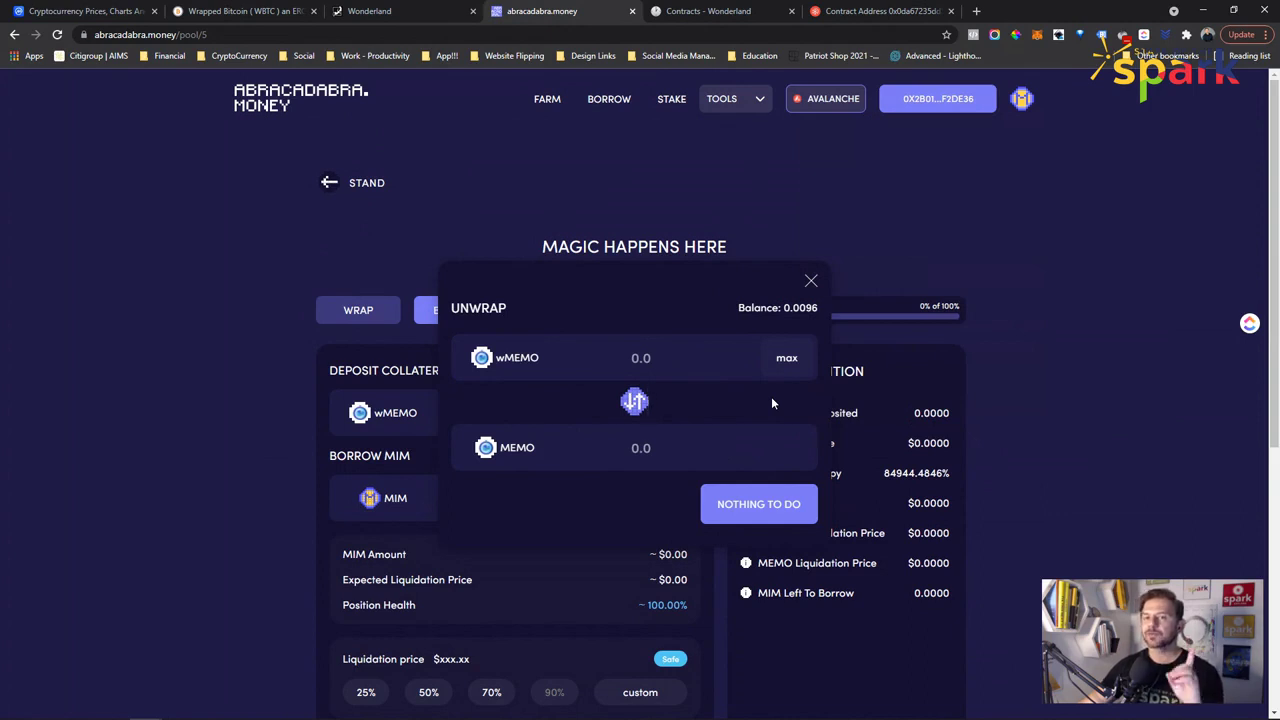
Step: Fill in the maximum wMEMO amount for unwrapping and compare the equivalent MEMO with the staked balance on Wonderland
left_click(784, 362)
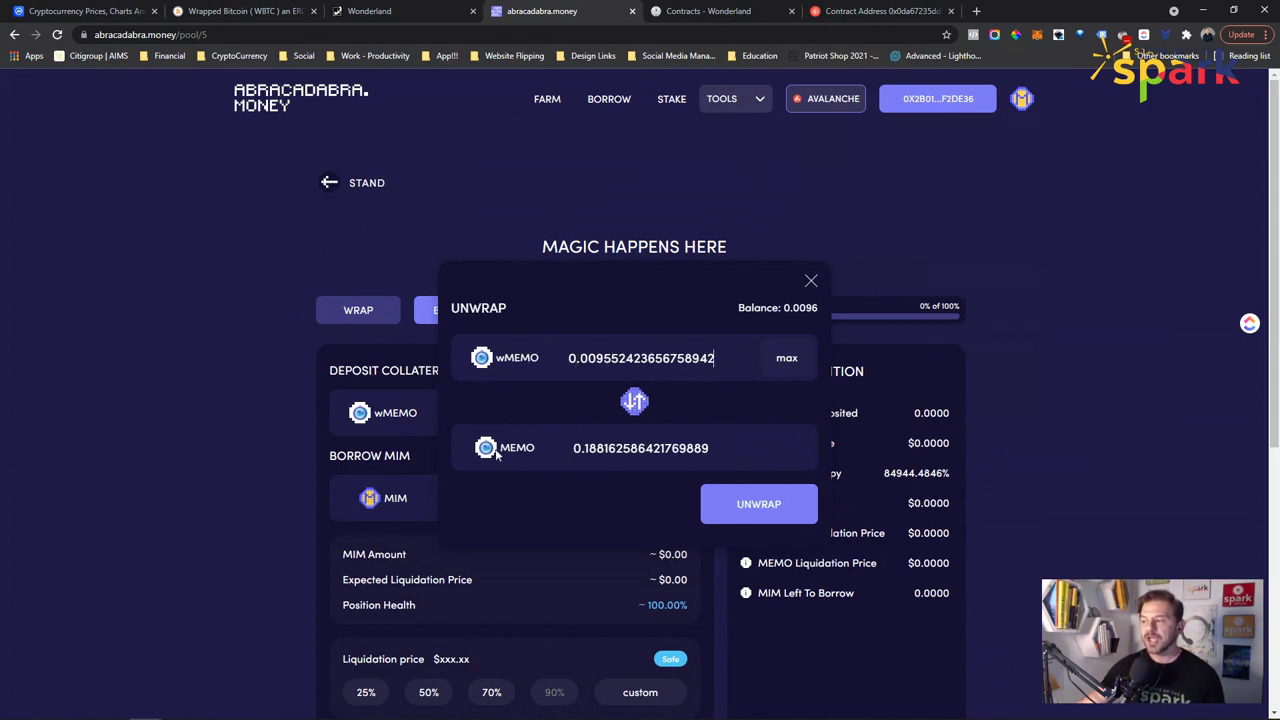
left_click_drag(720, 452, 575, 452)
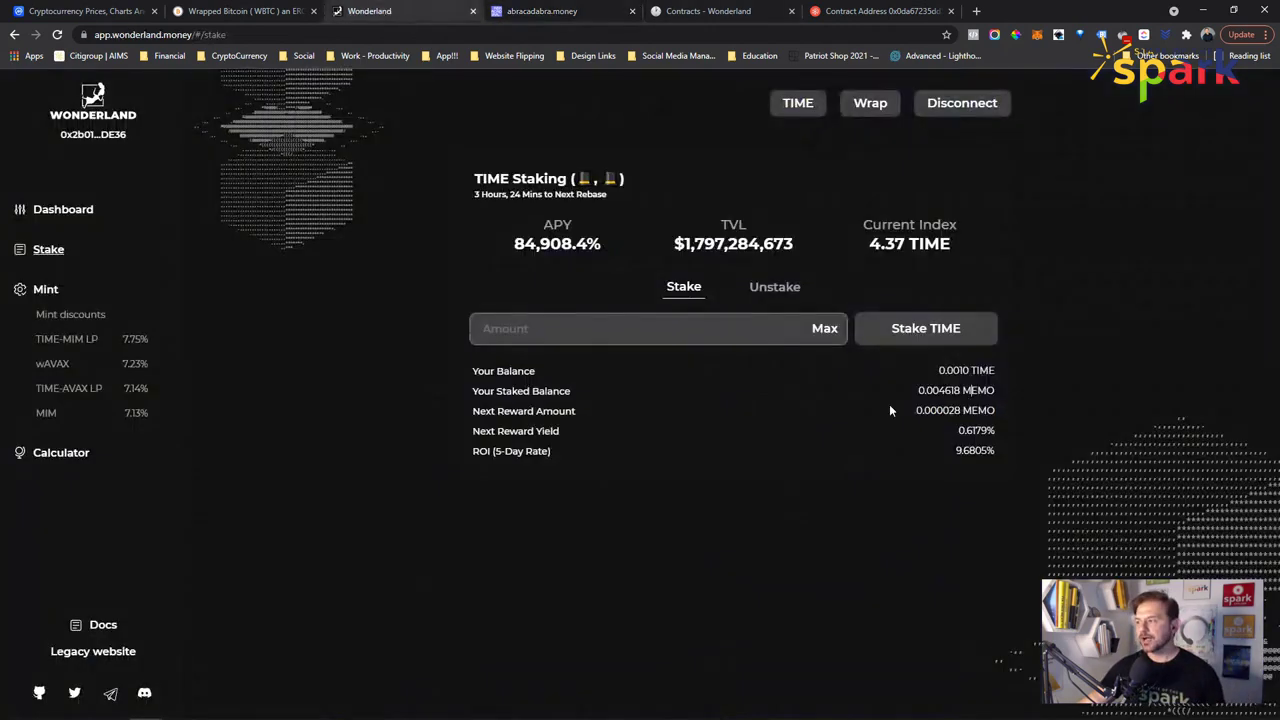
left_click(390, 11)
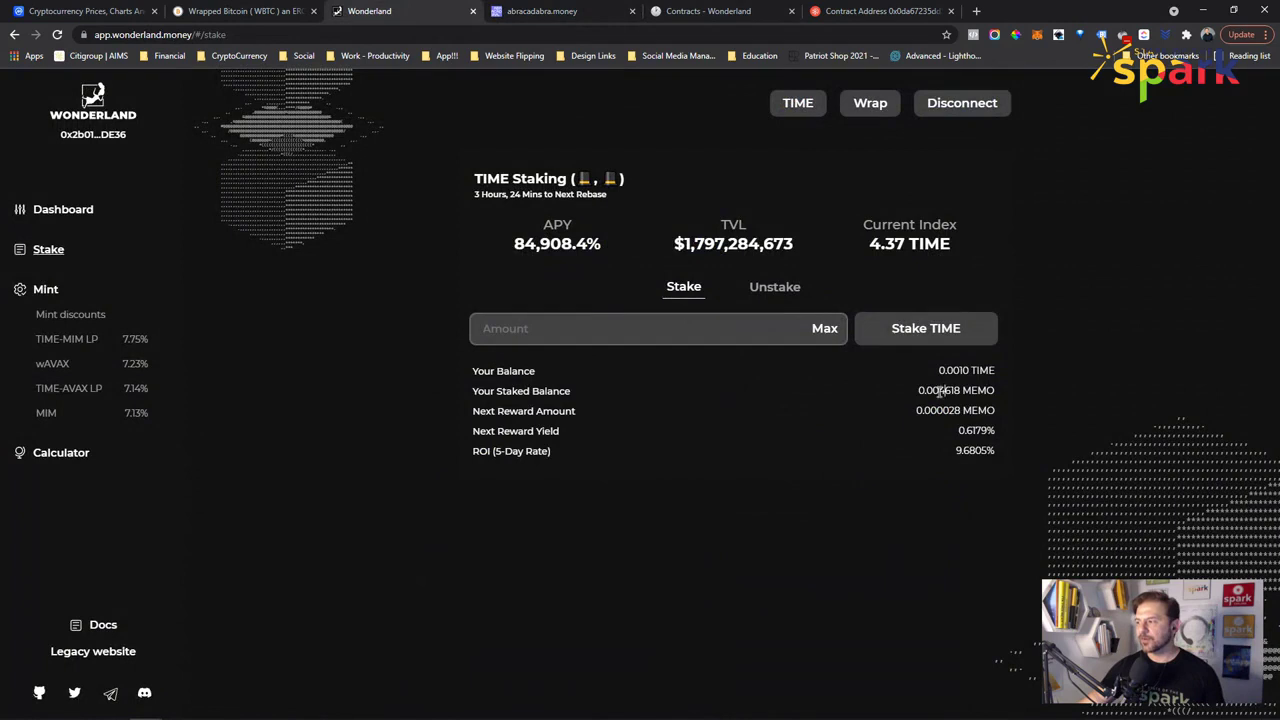
left_click(545, 11)
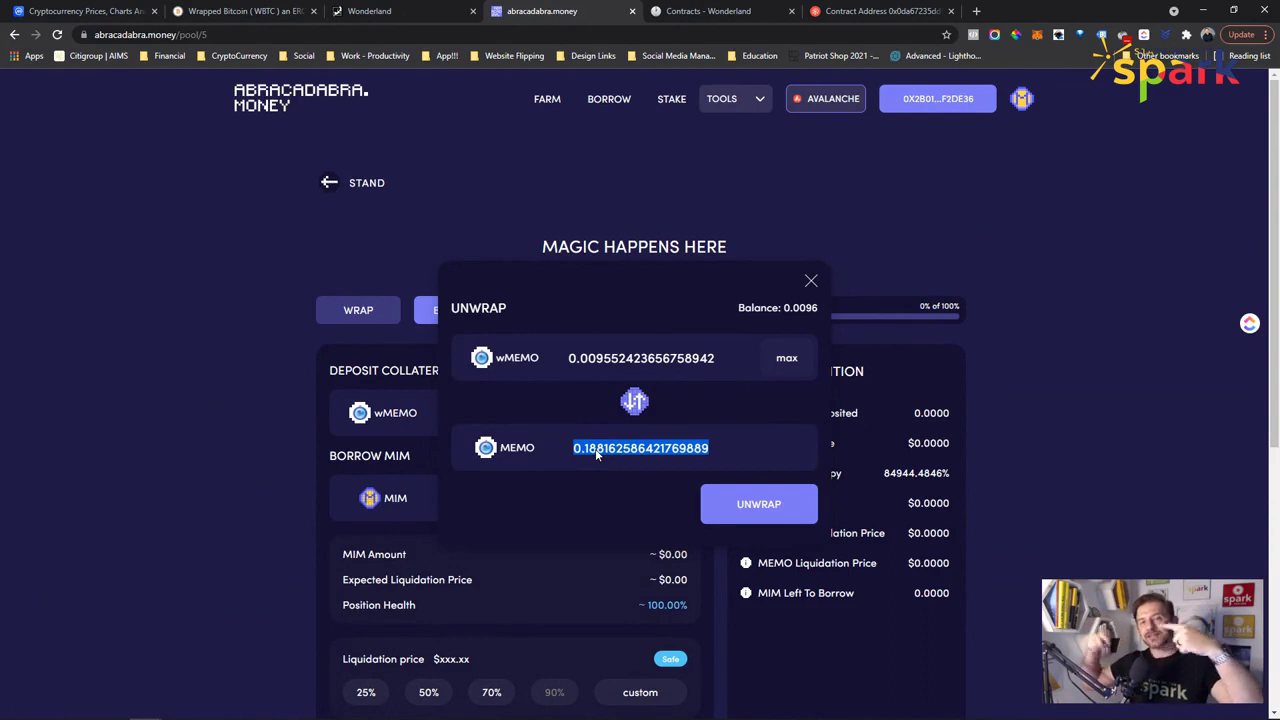
Step: Compare the staked MEMO balance on Wonderland with the equivalent MEMO amount in abracadabra.money's unwrap dialog
left_click(395, 11)
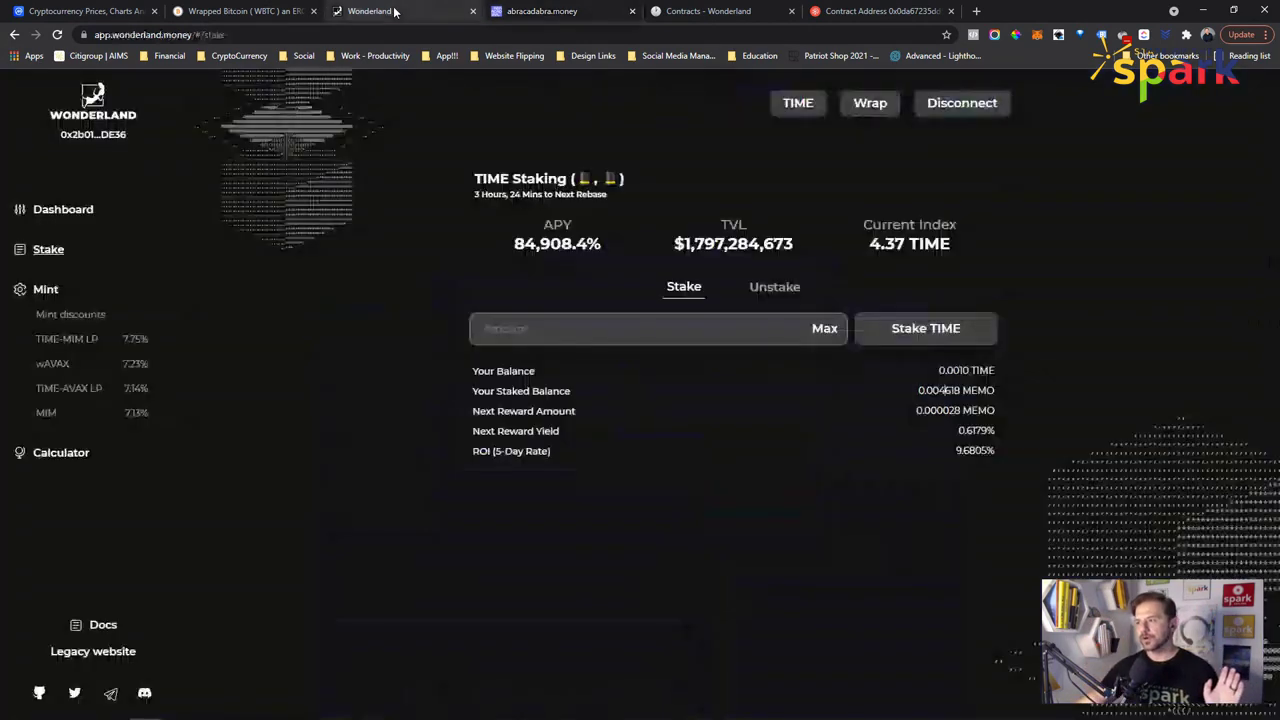
left_click(540, 11)
double_click(662, 449)
left_click(693, 453)
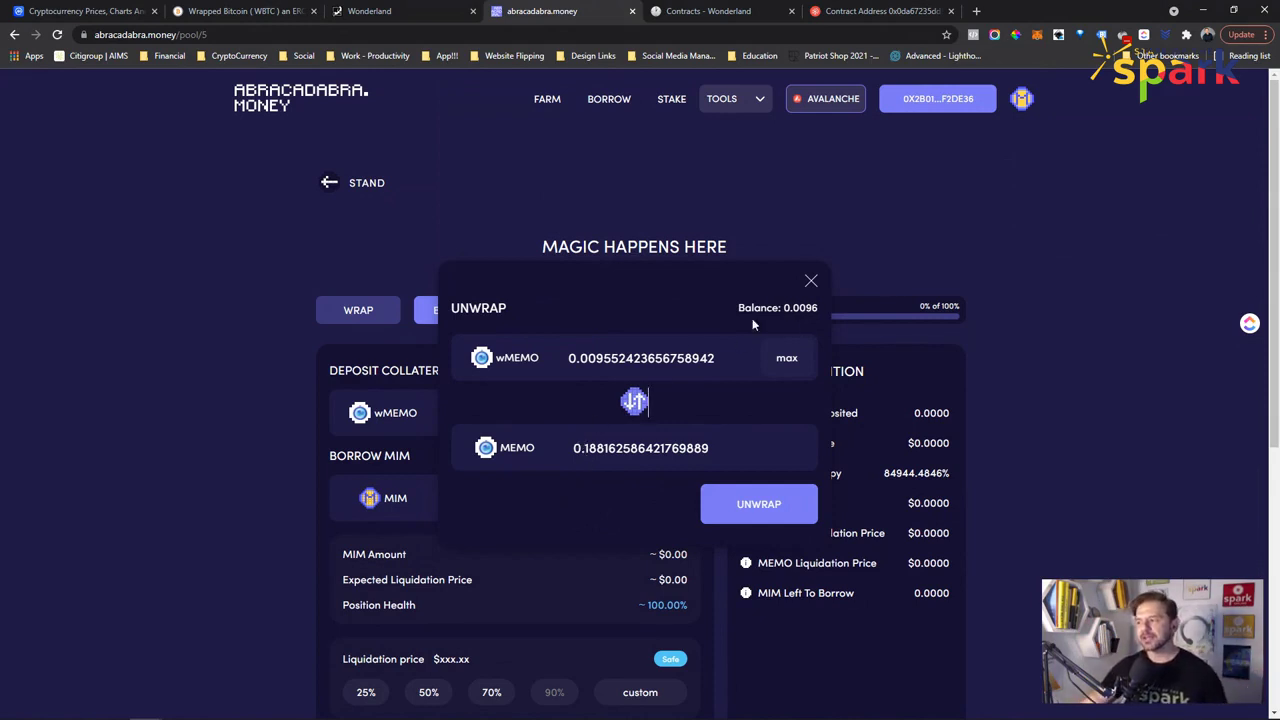
Step: Toggle the conversion direction from unwrapping wMEMO to wrapping MEMO, and close the conversion dialog
left_click(634, 401)
left_click(634, 401)
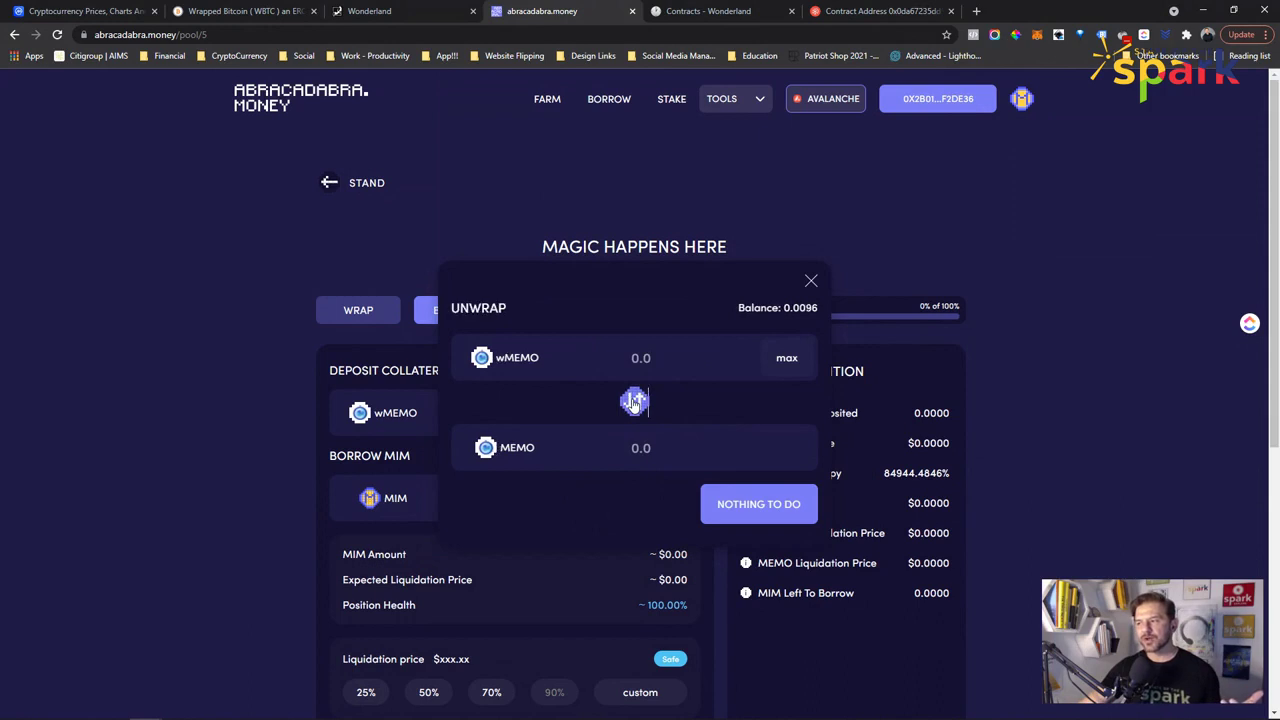
left_click(634, 401)
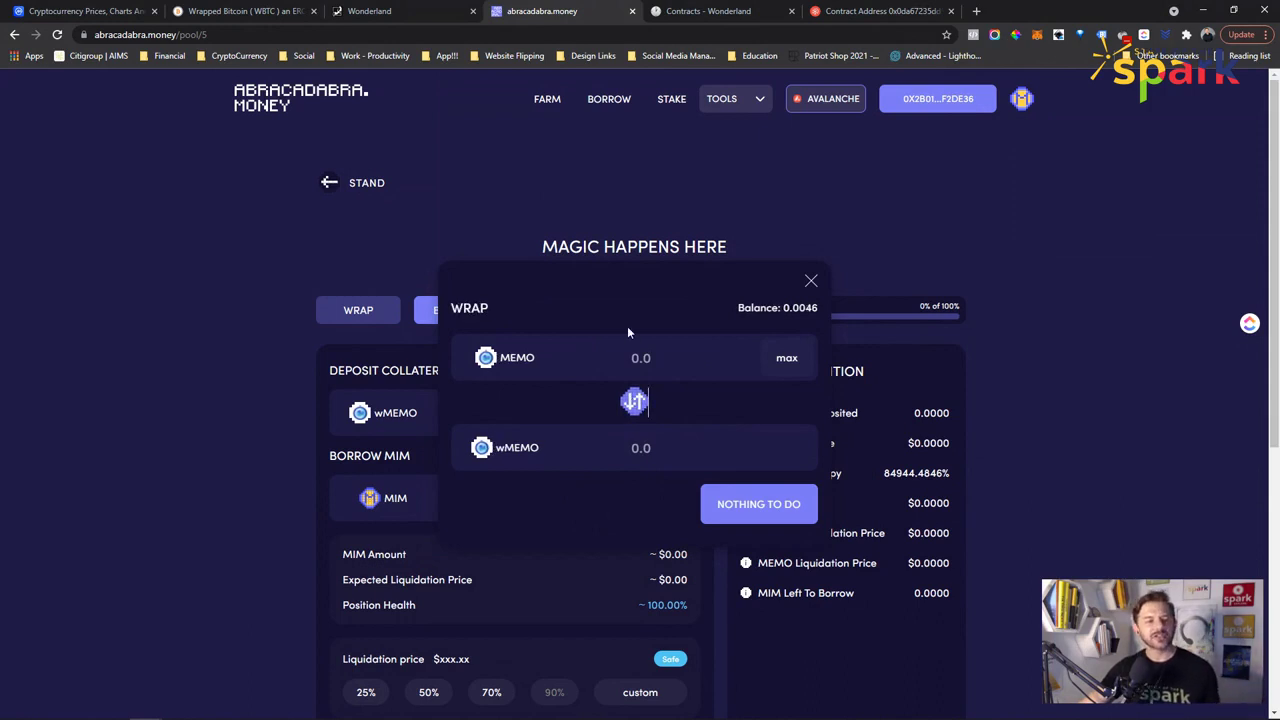
left_click(811, 281)
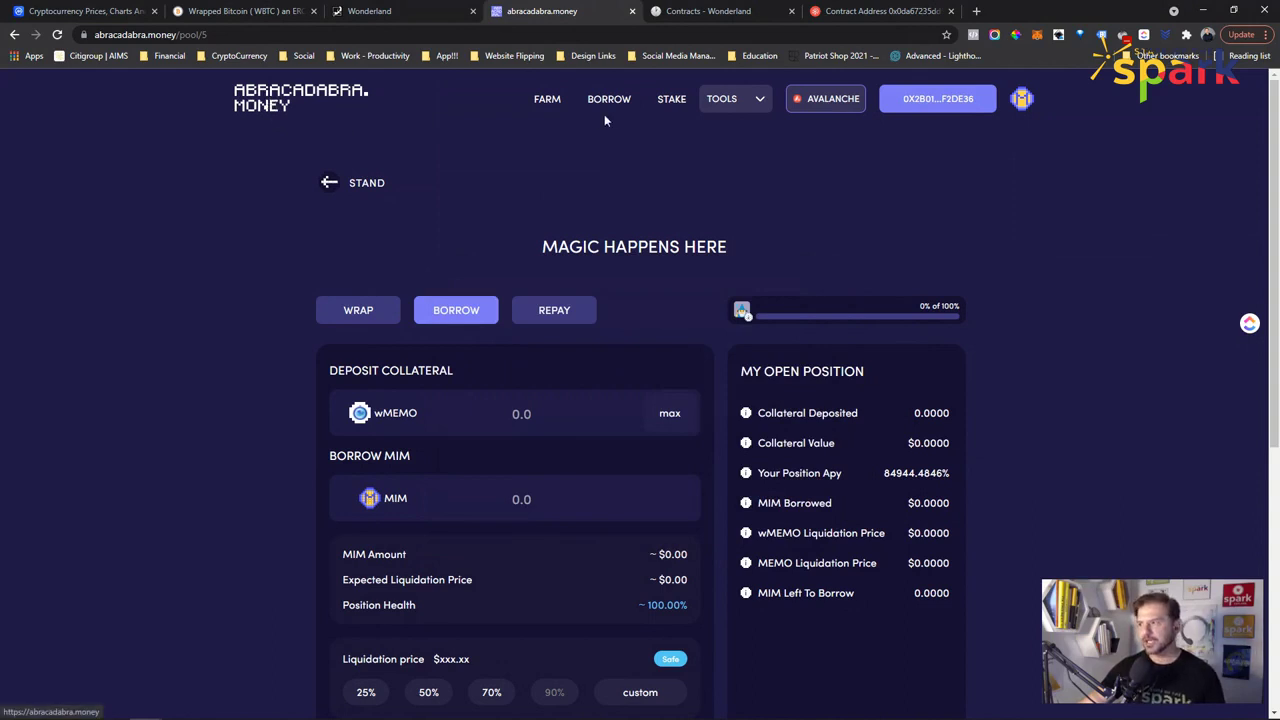
Step: Open the MEMO wrapping dialog, check the available balance, and fill in the maximum MEMO amount
left_click(366, 314)
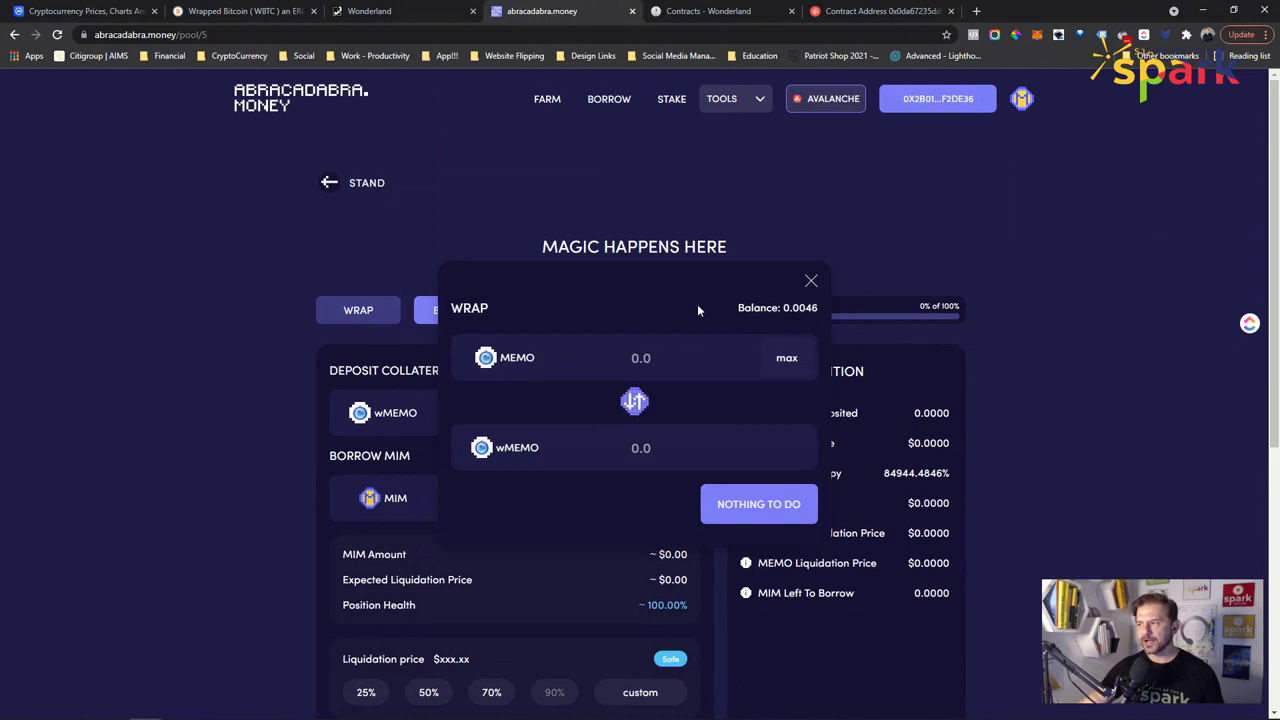
left_click_drag(820, 310, 789, 308)
left_click_drag(552, 367, 503, 362)
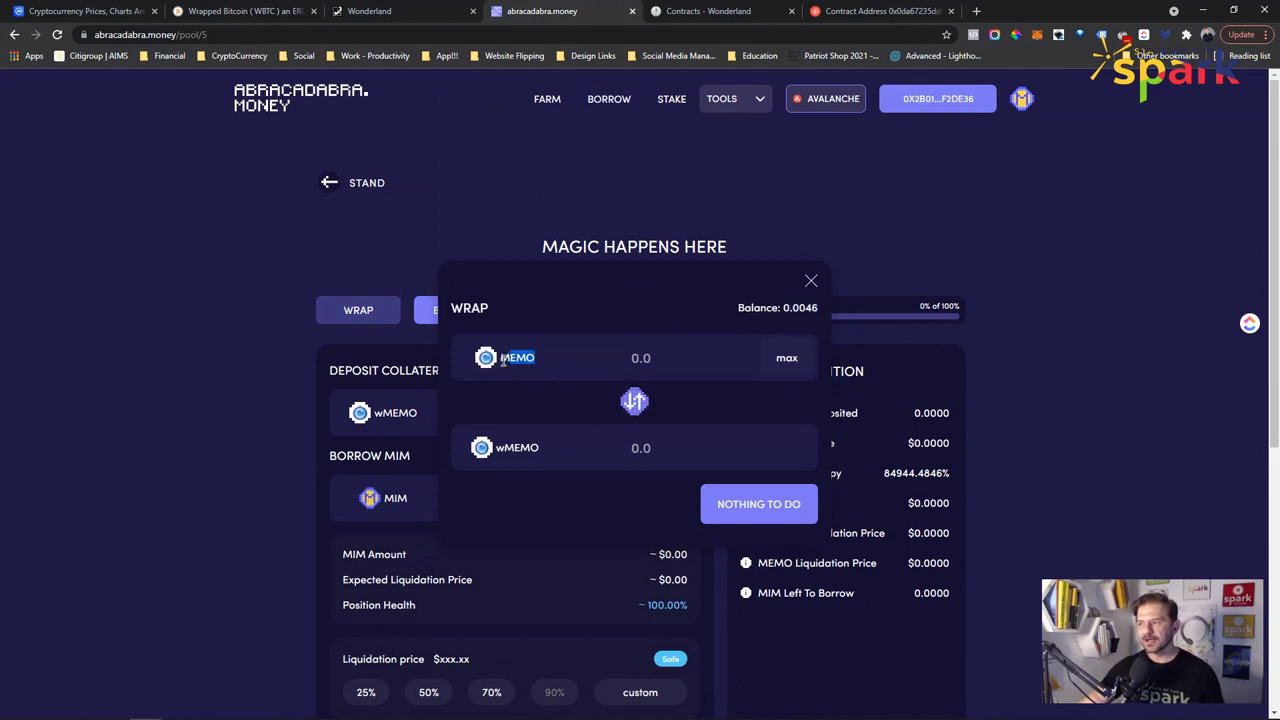
left_click(787, 357)
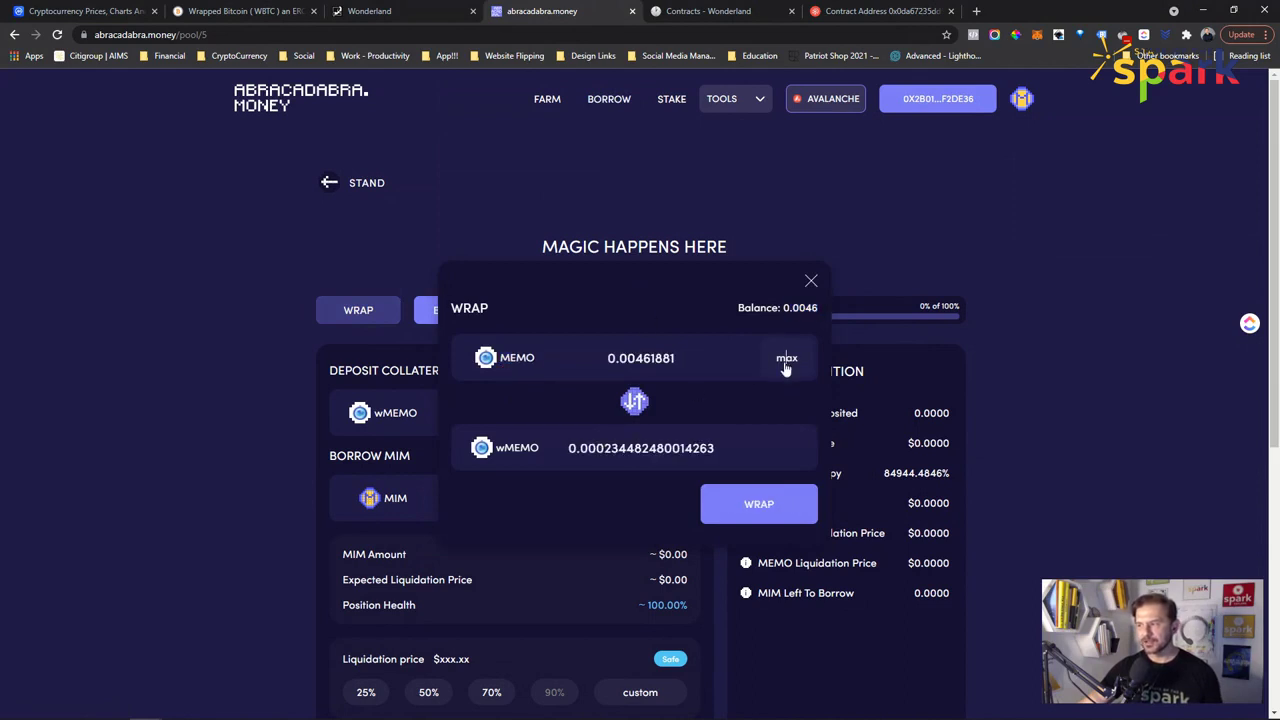
Step: Switch the conversion direction to unwrapping wMEMO into MEMO, check the source token, and close the dialog without converting
left_click(640, 402)
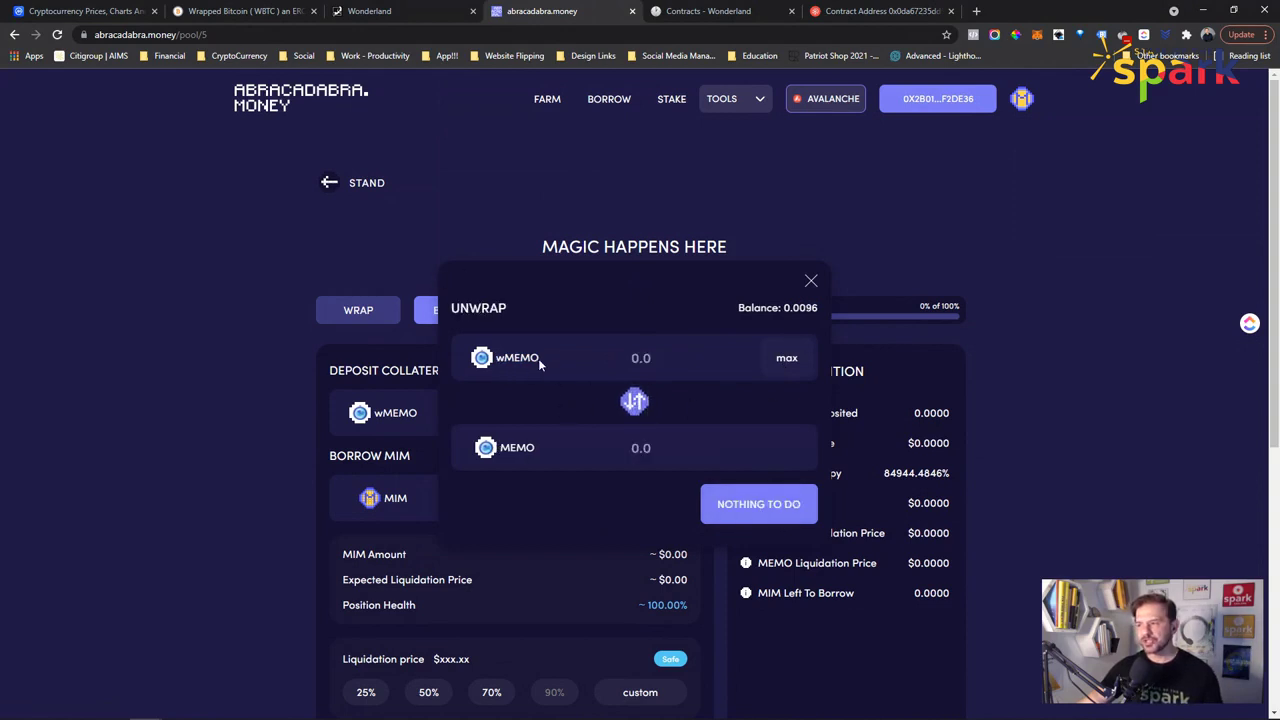
left_click_drag(540, 360, 492, 363)
left_click(604, 304)
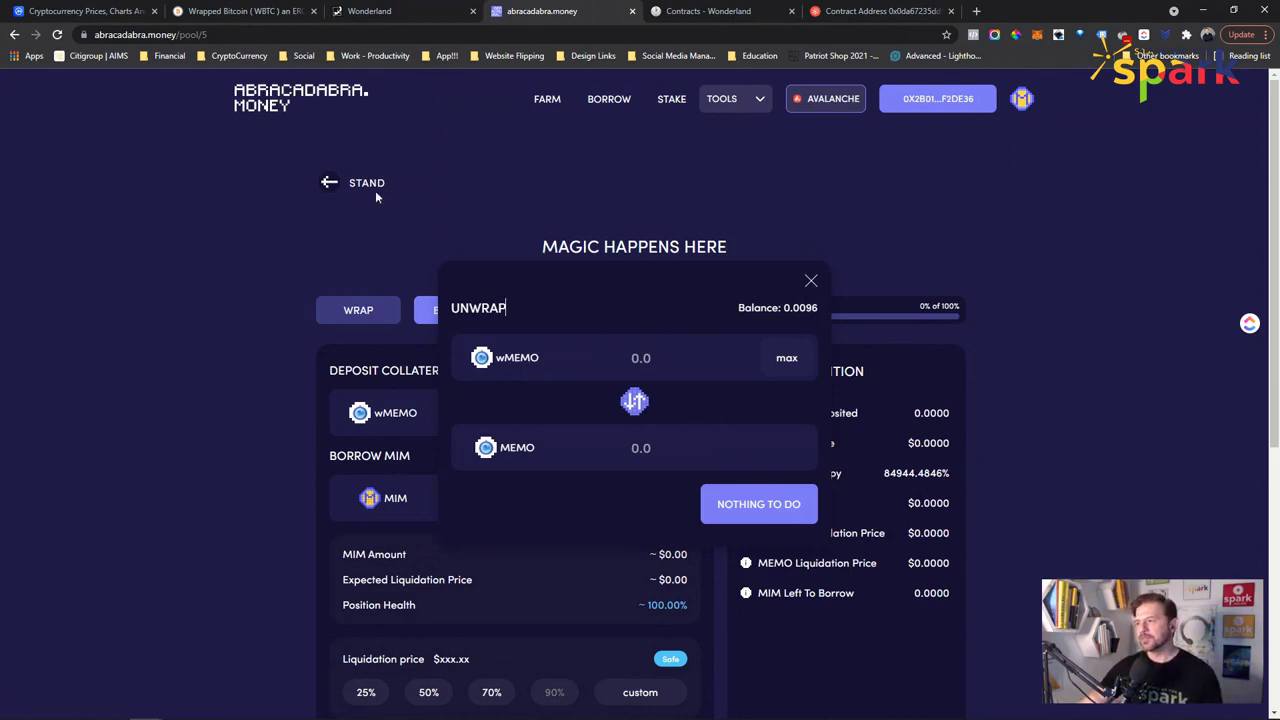
left_click(816, 283)
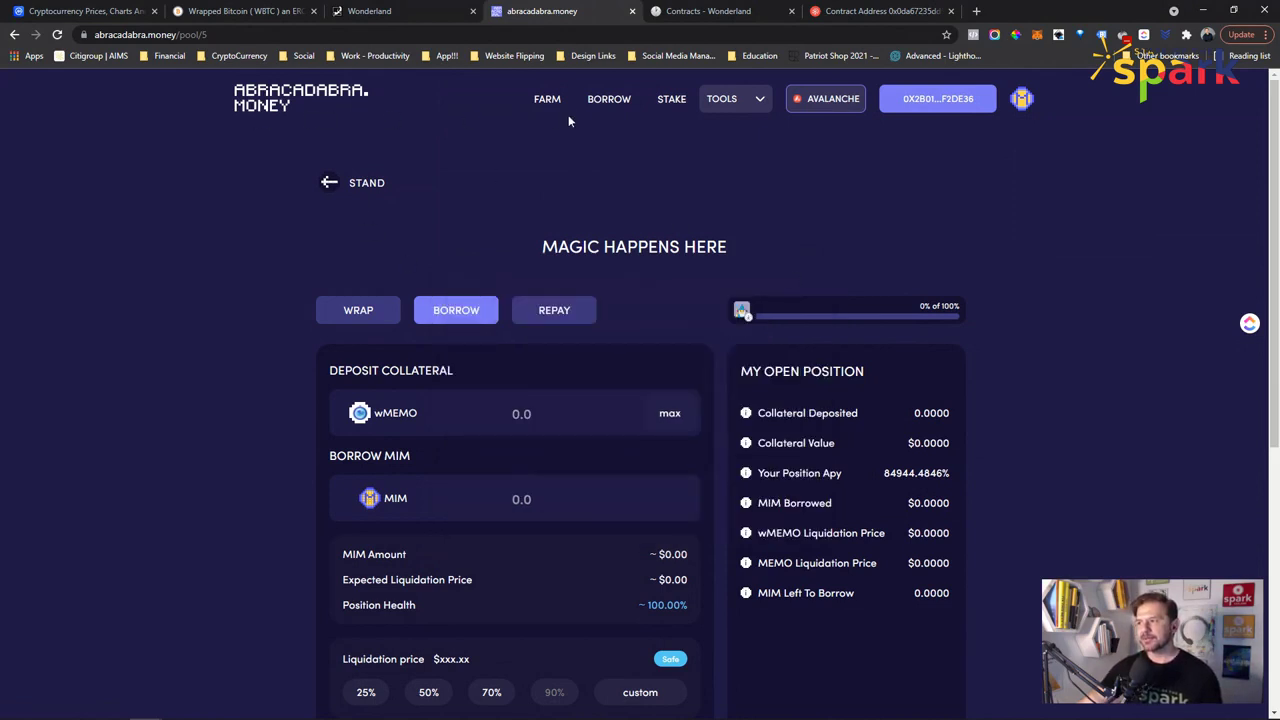
Step: Reopen the conversion dialog, switch it to unwrapping wMEMO into MEMO, and fill in the maximum wMEMO amount
left_click(358, 310)
double_click(517, 357)
left_click(622, 402)
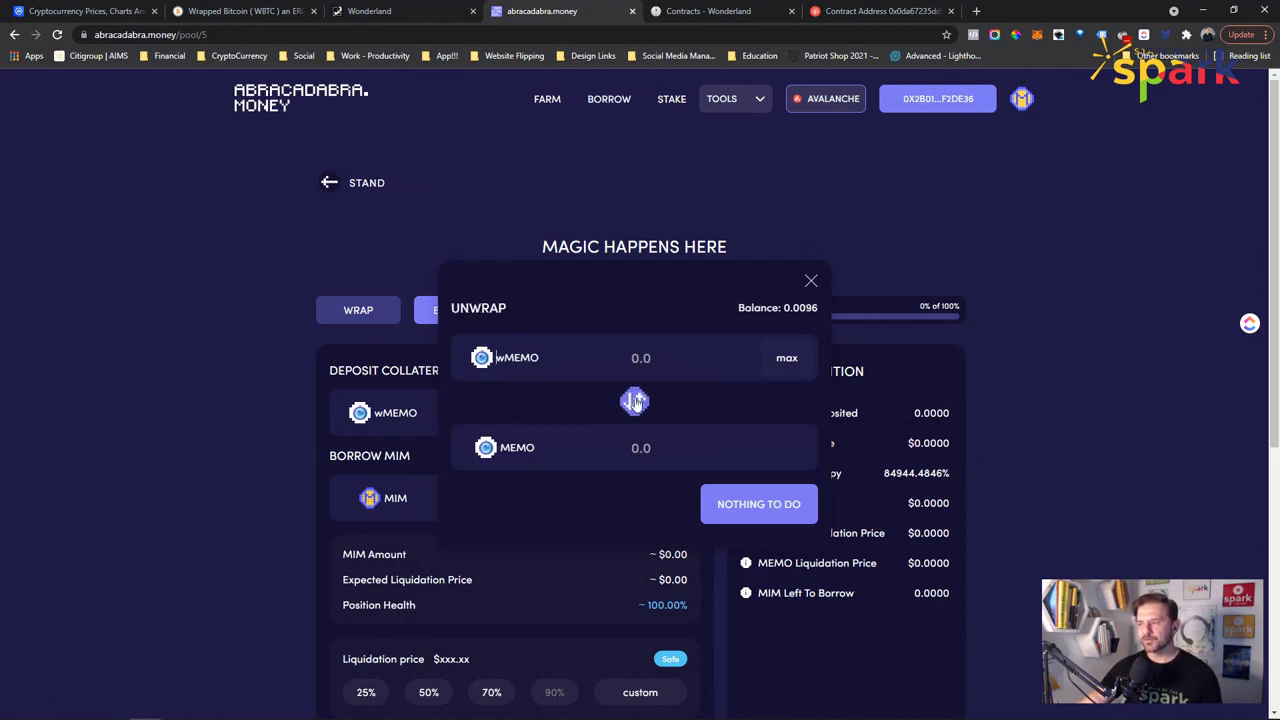
triple_click(728, 308)
left_click(706, 414)
left_click(785, 360)
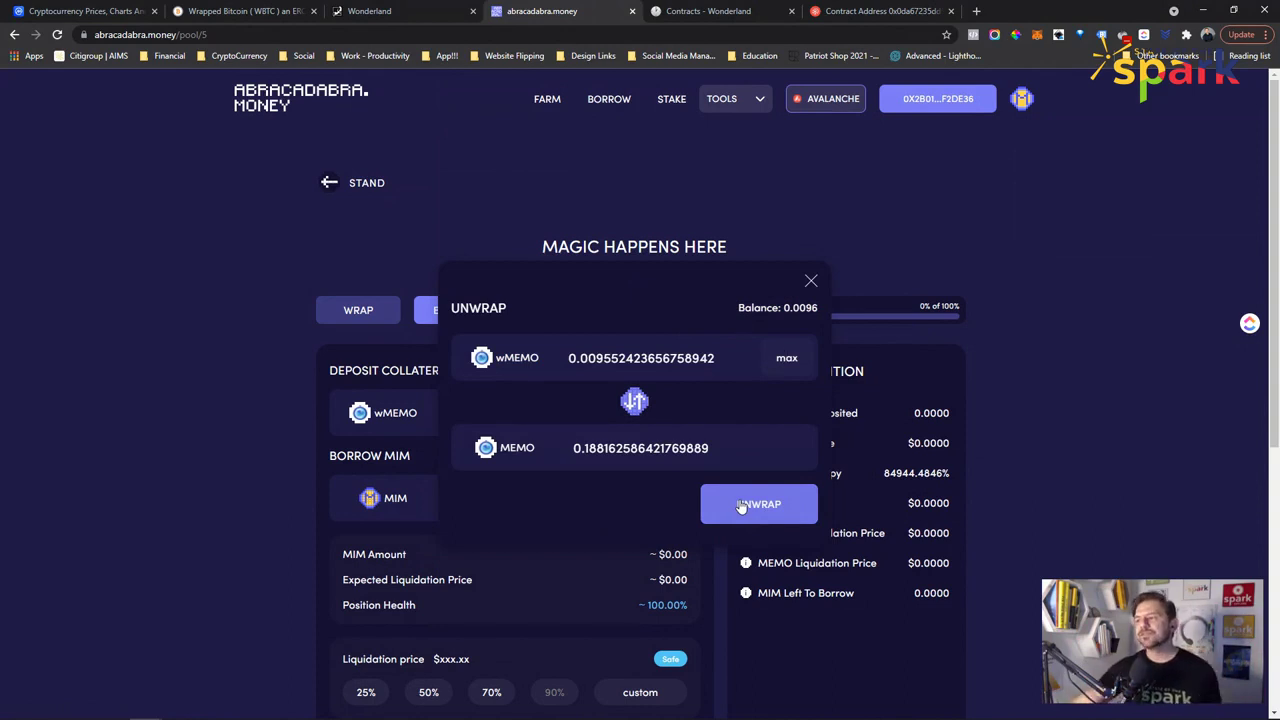
Step: Check the next MEMO reward amount on Wonderland's staking page, and close abracadabra.money's unwrap dialog without converting
key("ctrl+shift+Tab")
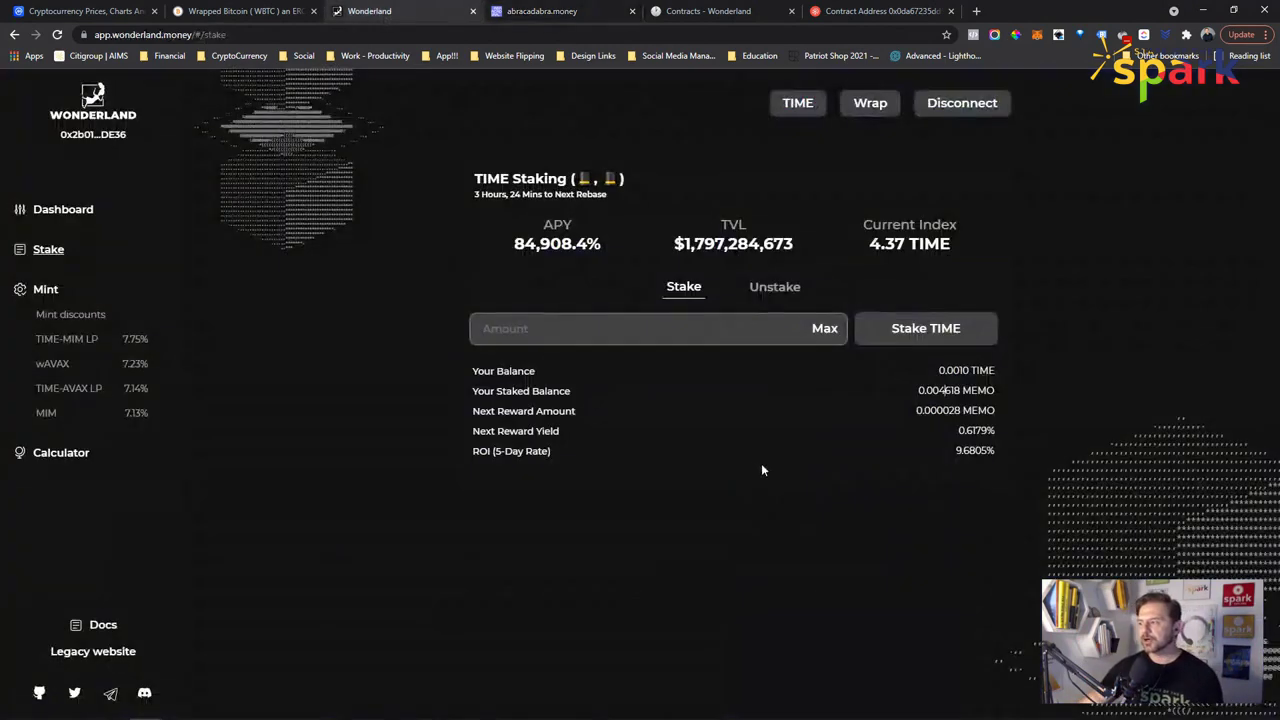
left_click_drag(990, 410, 909, 406)
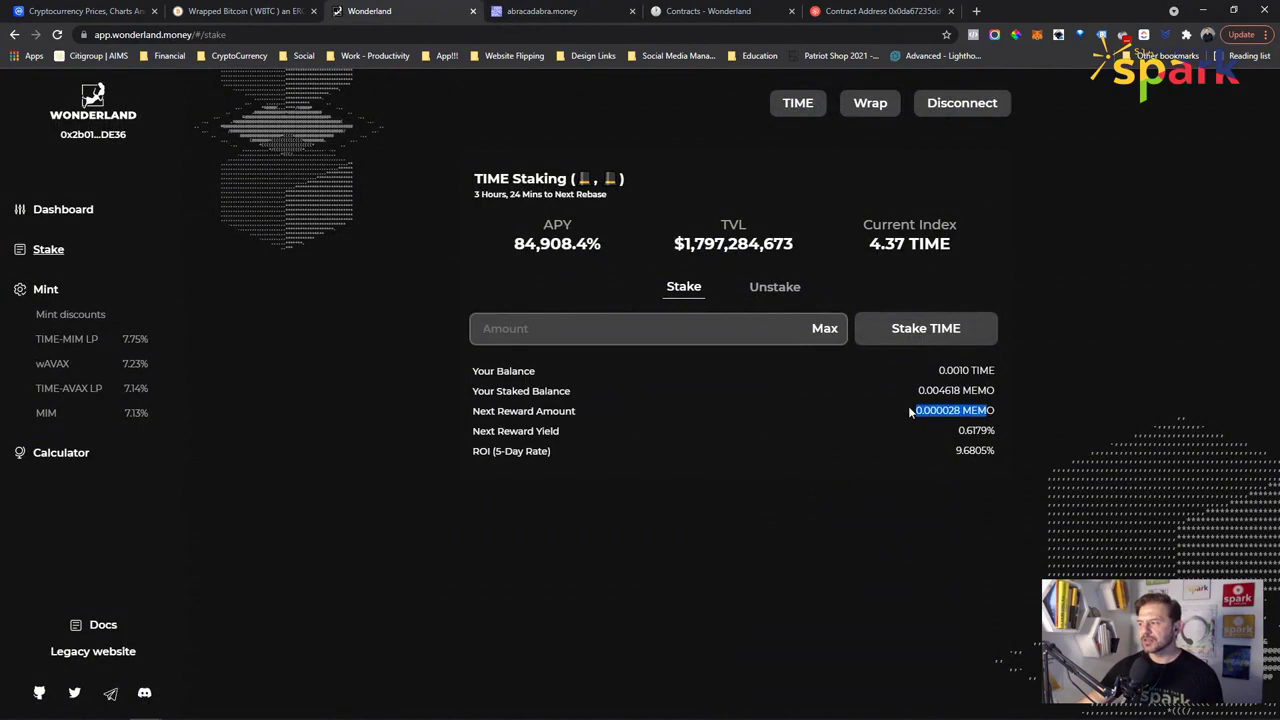
left_click_drag(585, 415, 483, 413)
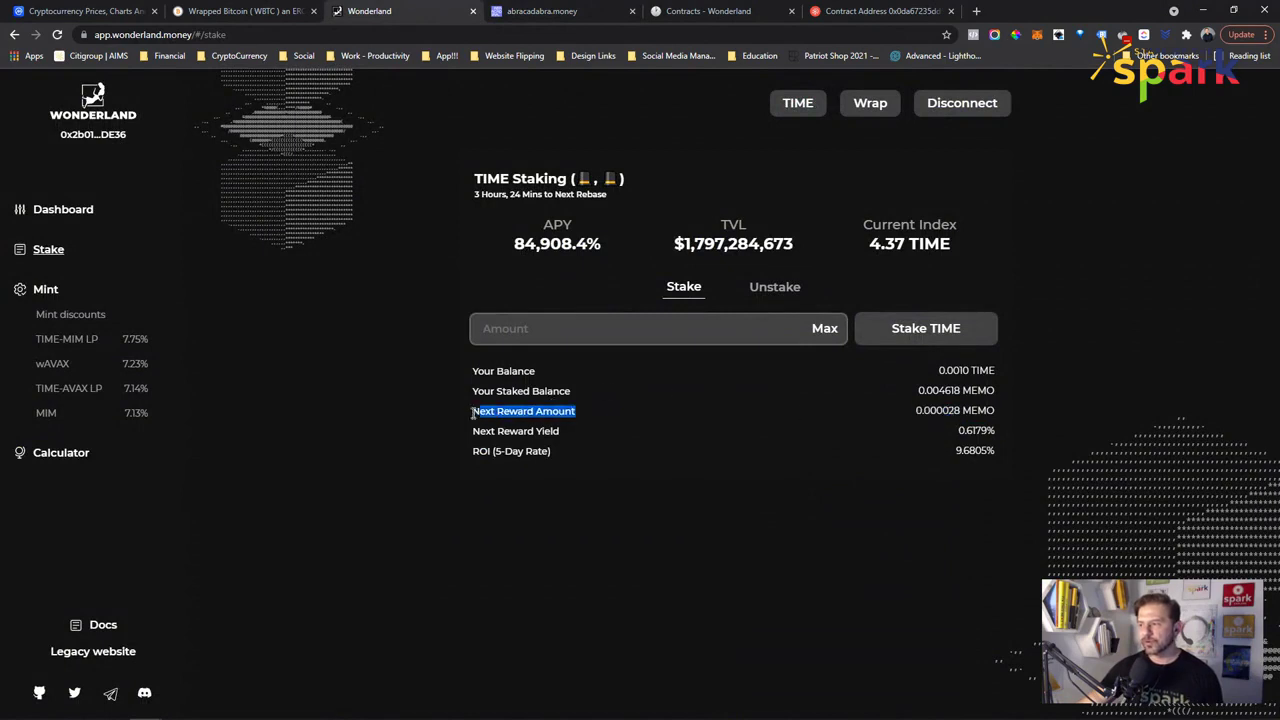
left_click(996, 409)
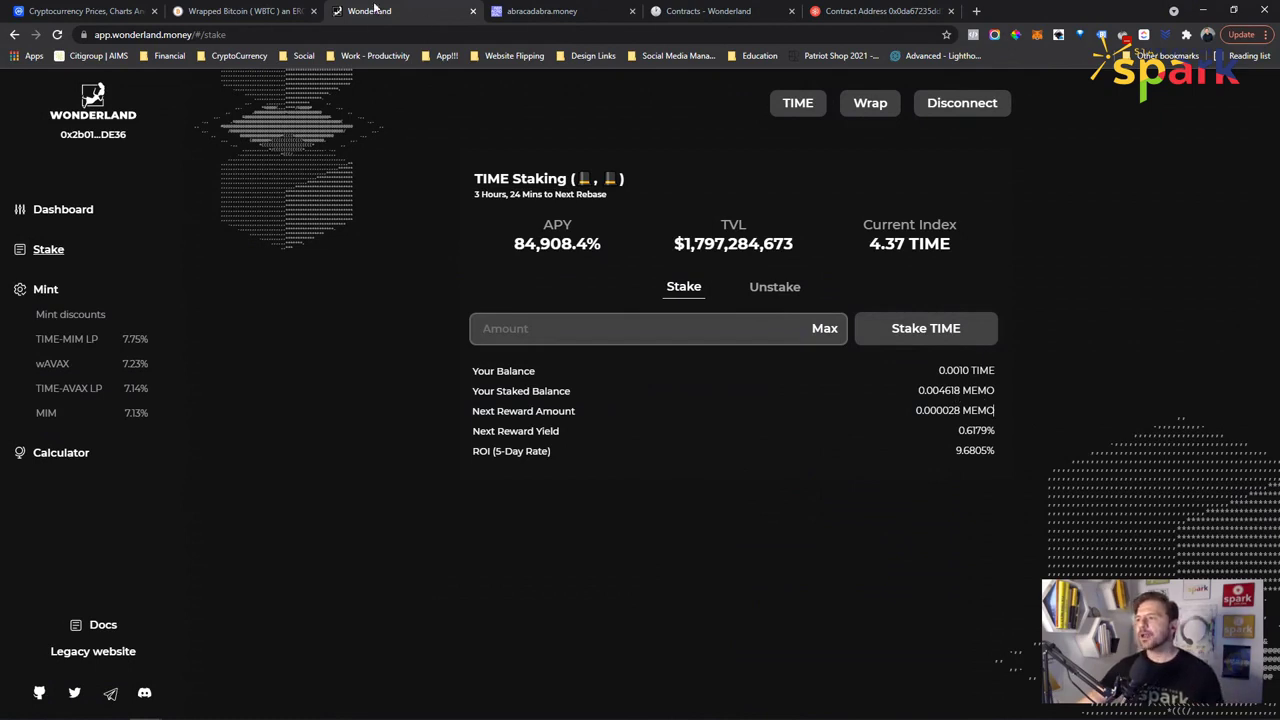
left_click(519, 10)
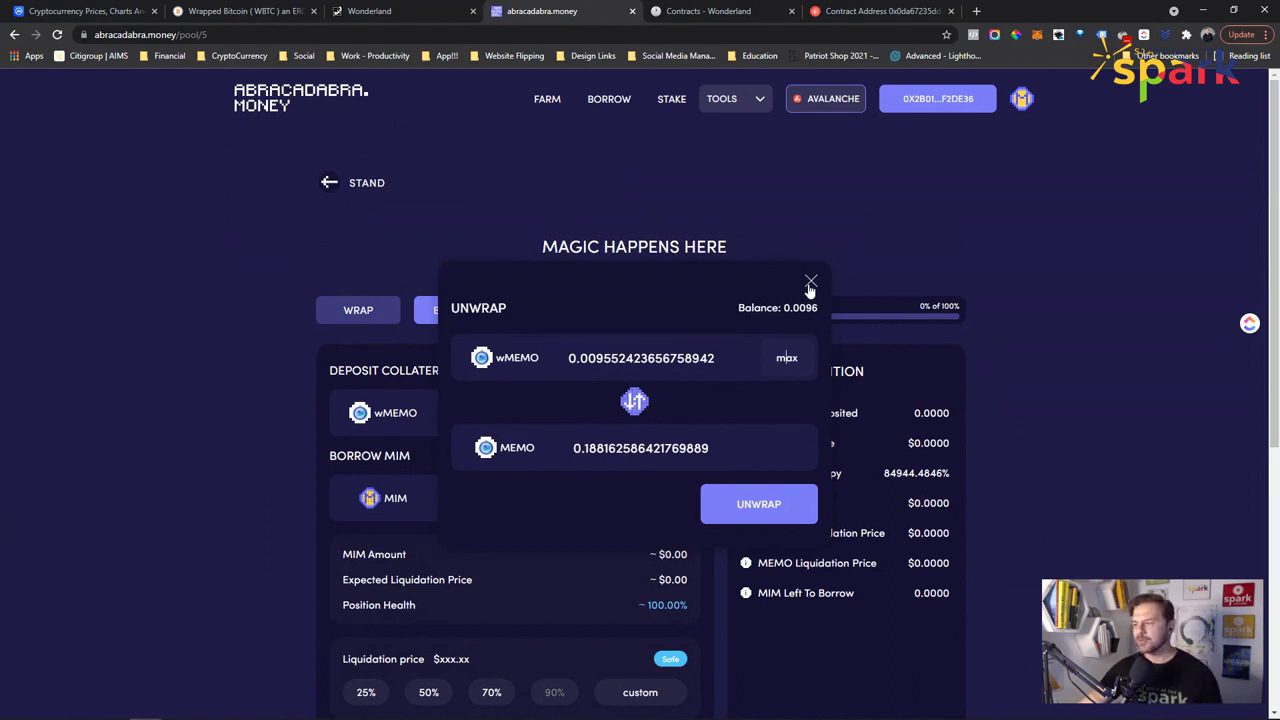
left_click(810, 283)
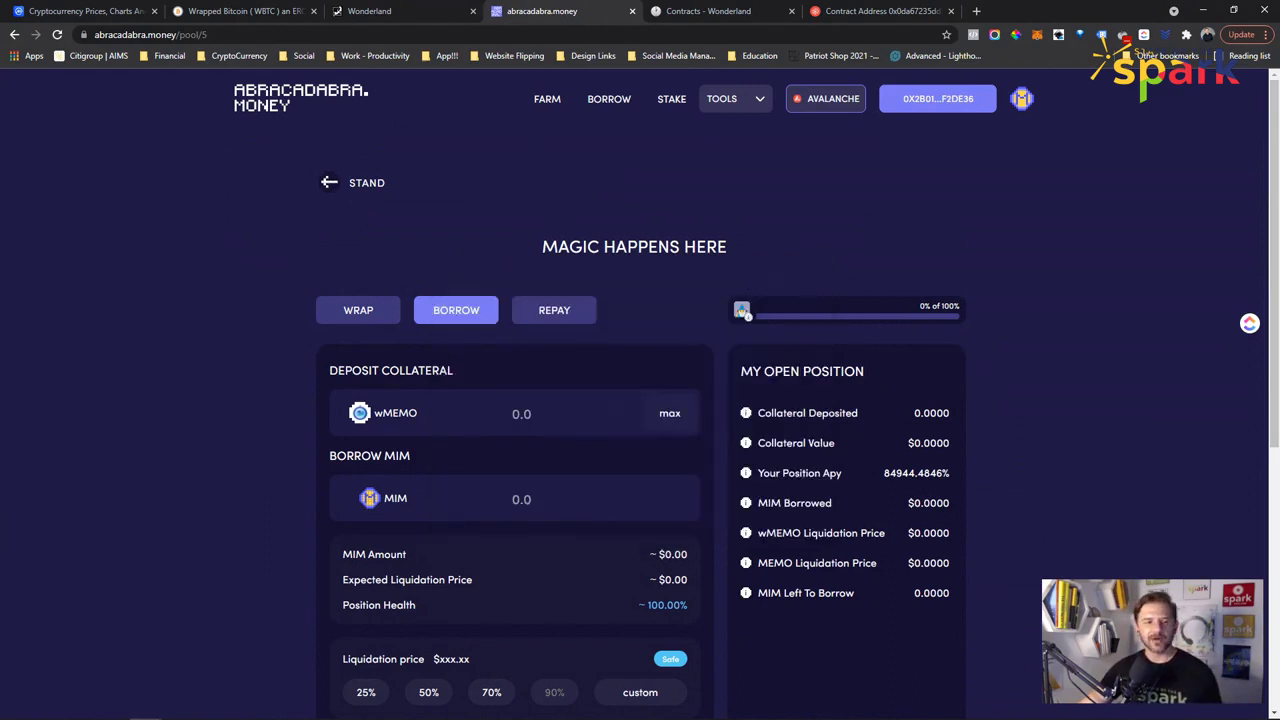